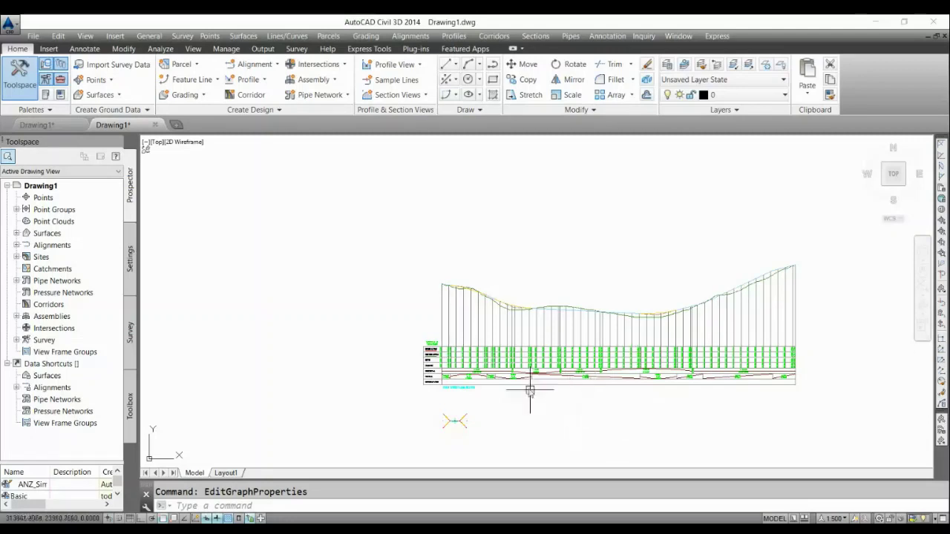
# Step: Zoom to the First Street profile view and open its Profile View Properties
pyautogui.scroll(4, 519, 406)
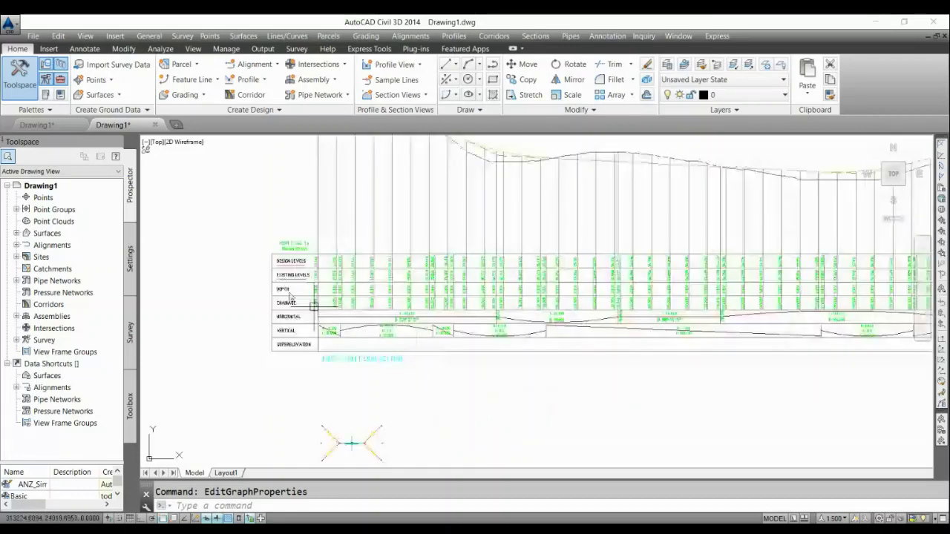
pyautogui.scroll(-3, 360, 381)
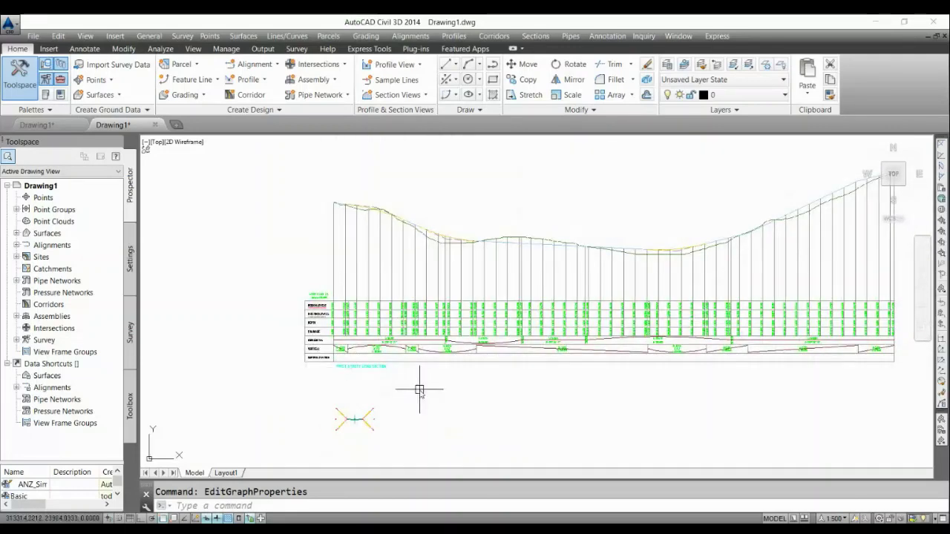
pyautogui.scroll(-2, 309, 382)
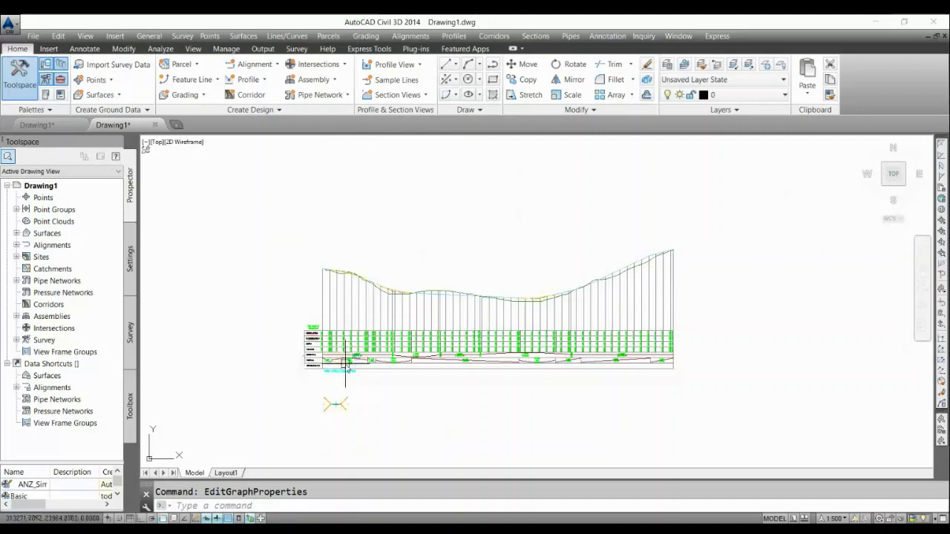
pyautogui.scroll(4, 308, 276)
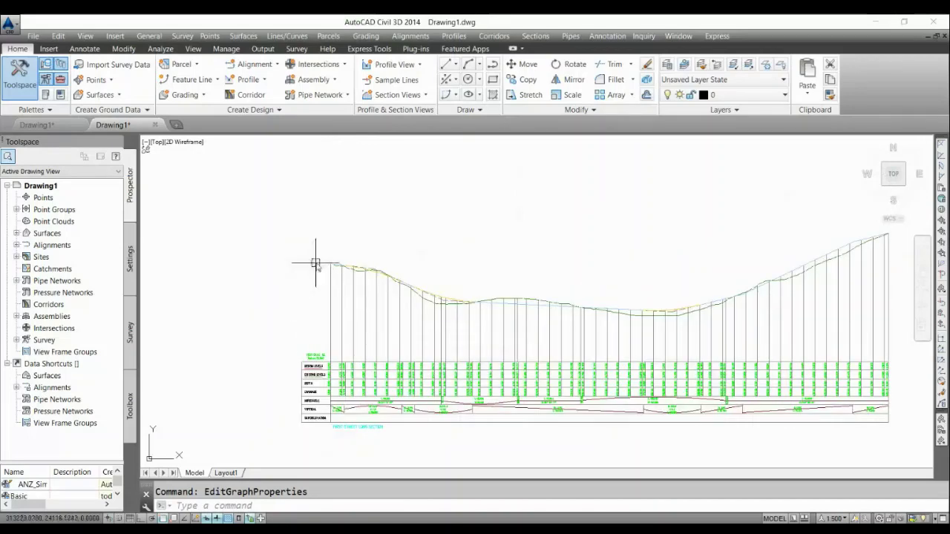
pyautogui.scroll(2, 317, 349)
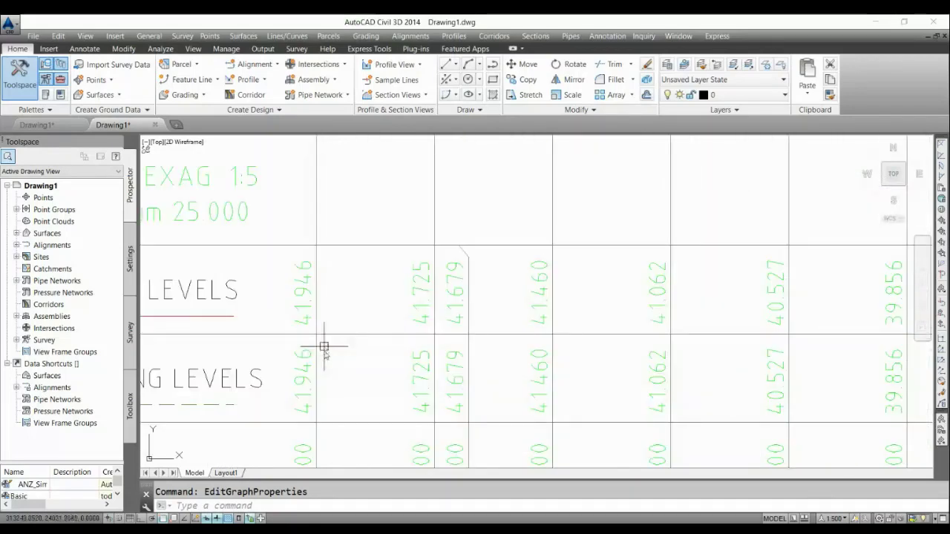
pyautogui.scroll(-1, 322, 346)
pyautogui.scroll(-5, 256, 319)
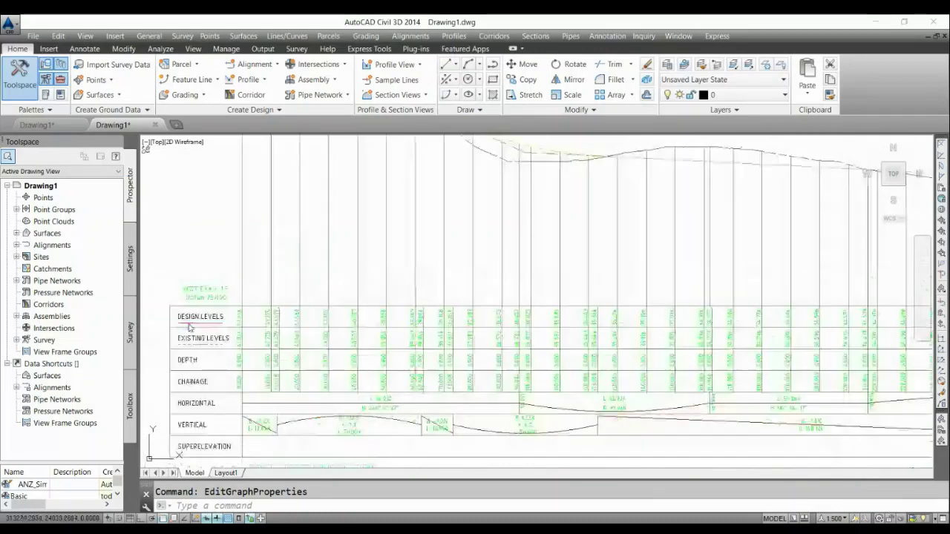
pyautogui.scroll(5, 603, 342)
pyautogui.scroll(1, 606, 343)
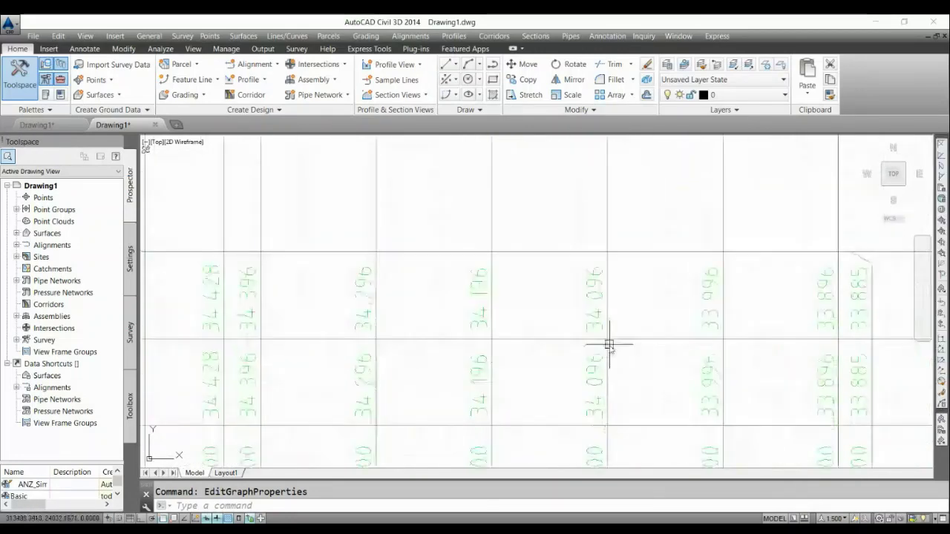
pyautogui.scroll(1, 616, 333)
pyautogui.scroll(-3, 343, 339)
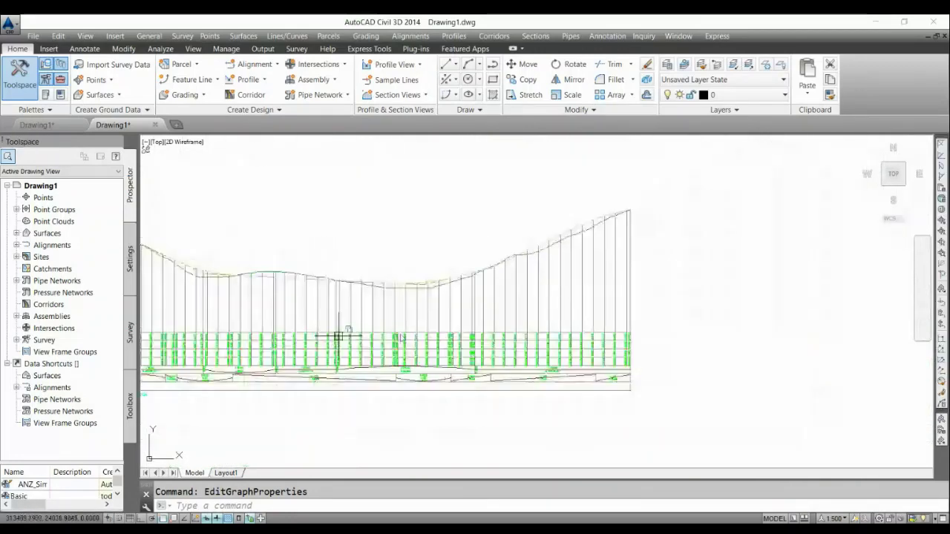
pyautogui.scroll(2, 526, 311)
pyautogui.scroll(1, 453, 296)
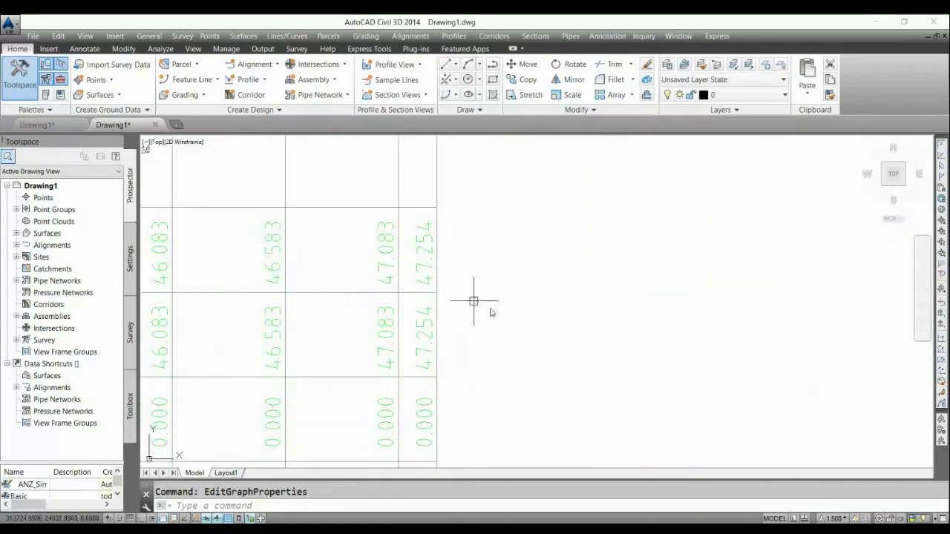
pyautogui.scroll(-5, 690, 327)
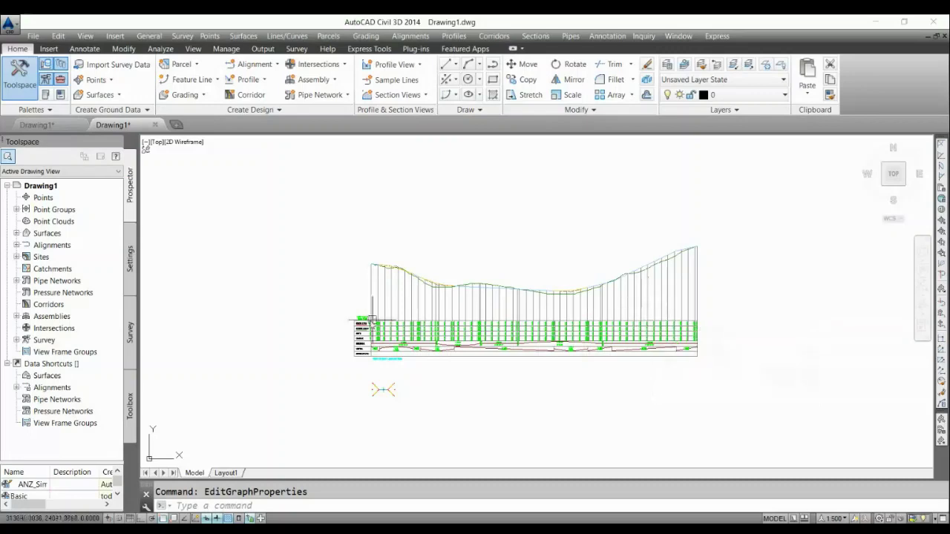
pyautogui.scroll(5, 358, 323)
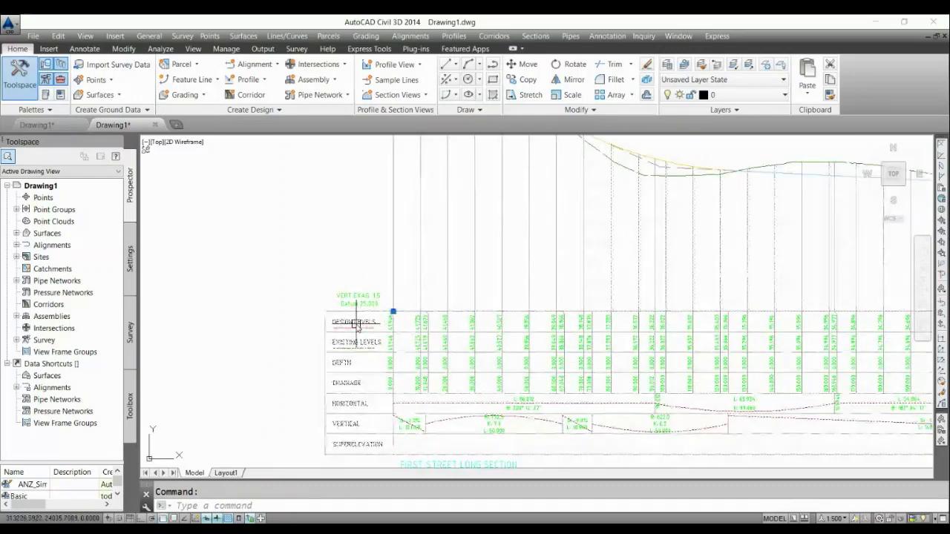
pyautogui.rightClick(357, 324)
pyautogui.click(413, 448)
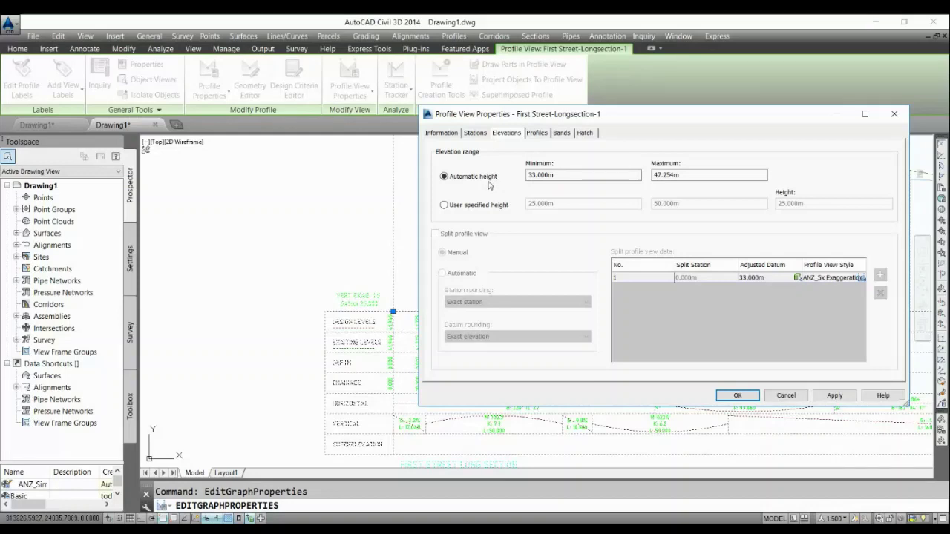
# Step: Switch to a user-specified elevation range of 30 m to 35 m and apply it
pyautogui.click(490, 205)
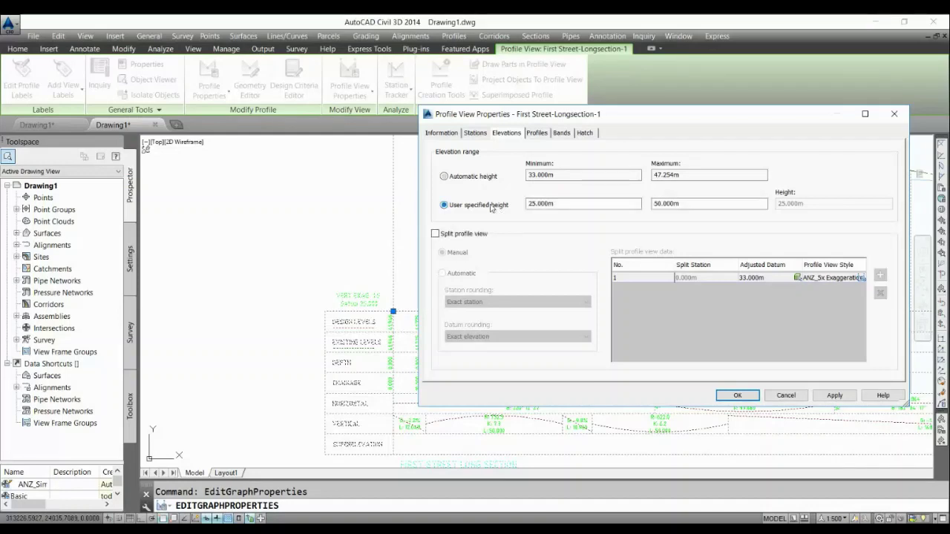
pyautogui.doubleClick(556, 204)
pyautogui.write('30')
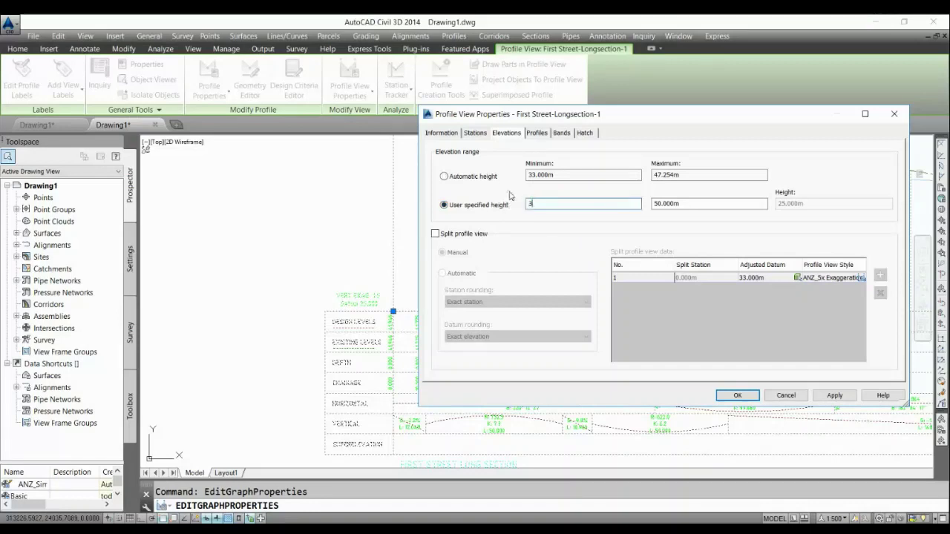
pyautogui.doubleClick(666, 202)
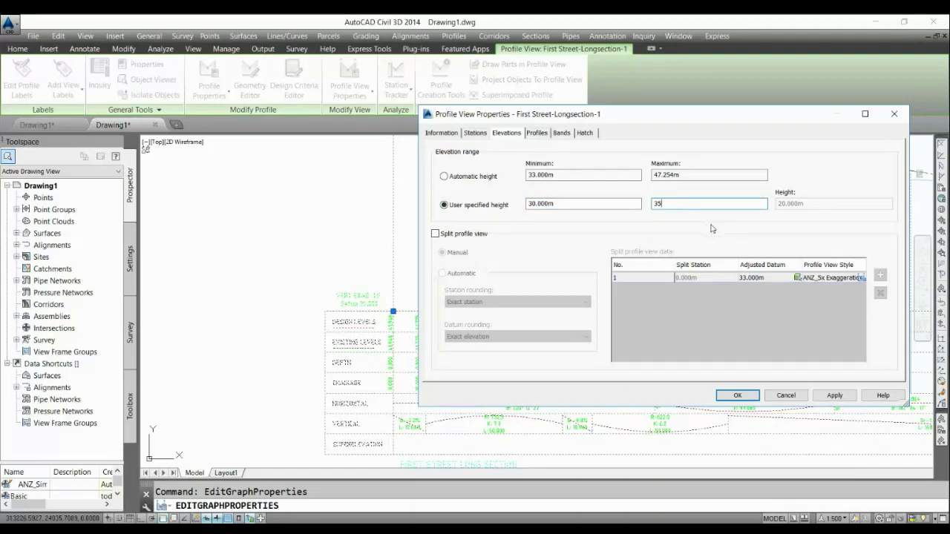
pyautogui.click(836, 396)
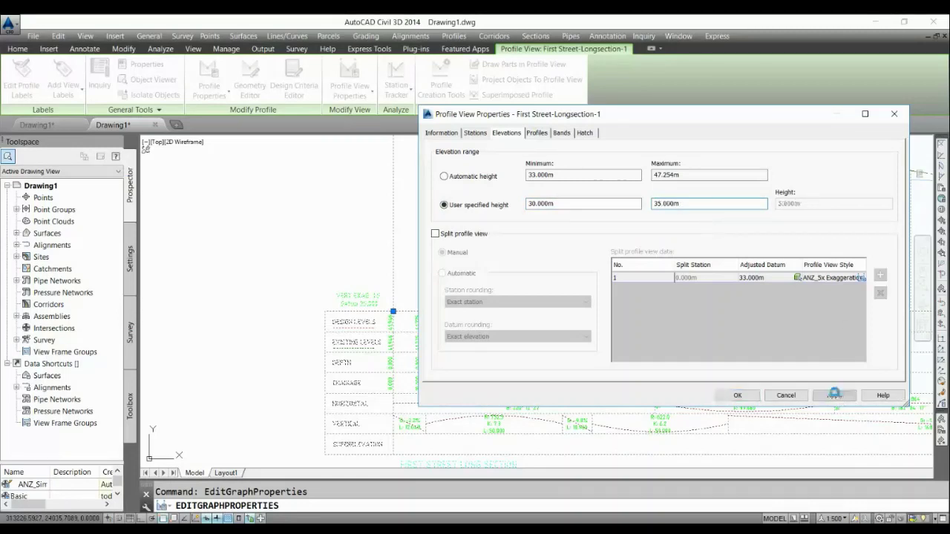
pyautogui.click(743, 397)
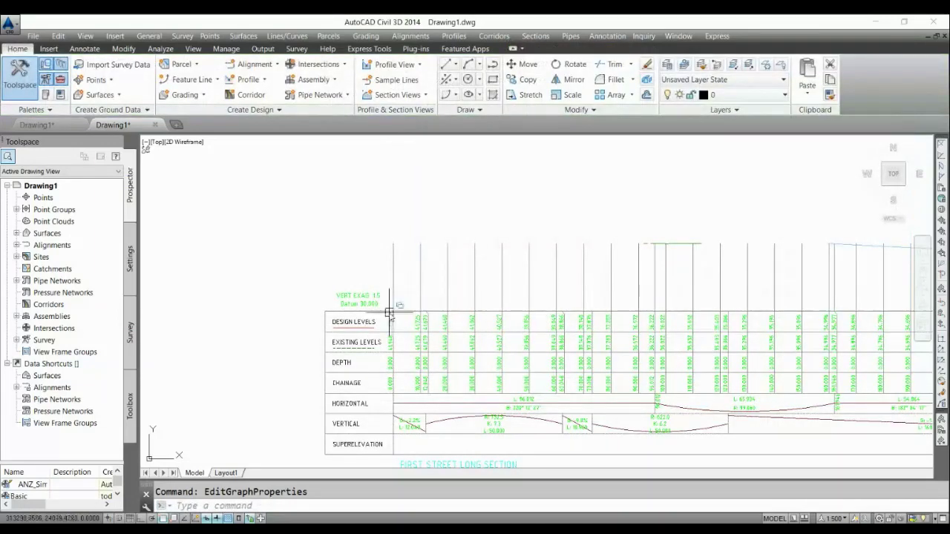
# Step: Reopen Profile View Properties for First Street-Longsection-1, still at 30.000m–35.000m elevations
pyautogui.scroll(-2, 329, 275)
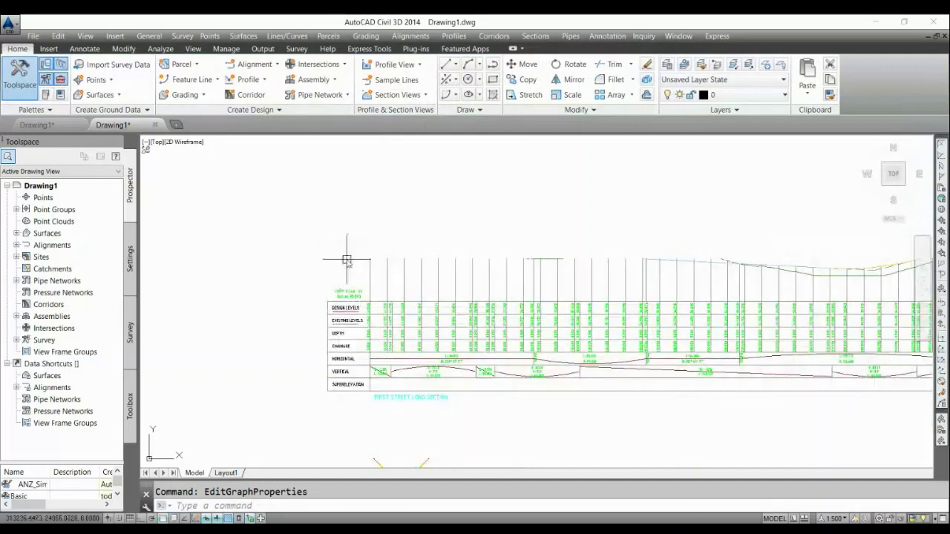
pyautogui.scroll(-2, 427, 245)
pyautogui.scroll(-2, 428, 245)
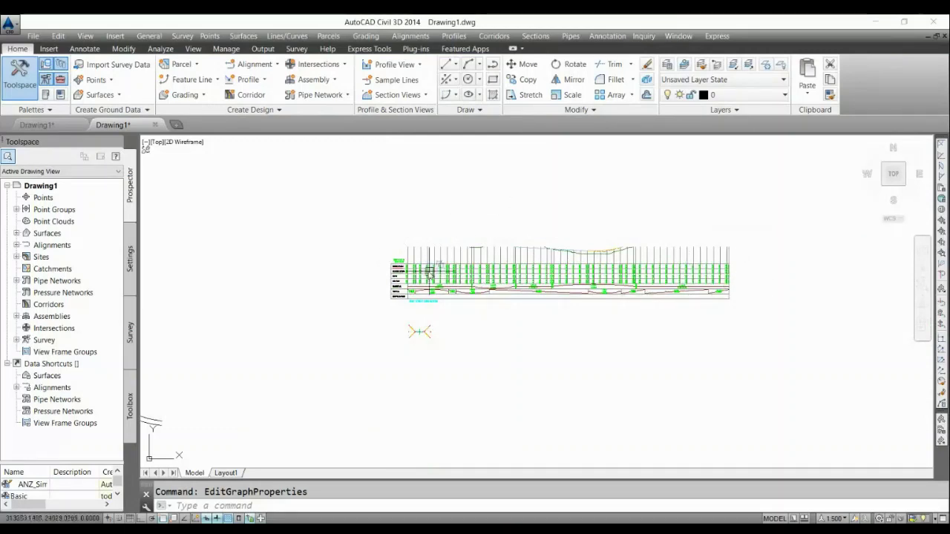
pyautogui.scroll(3, 407, 254)
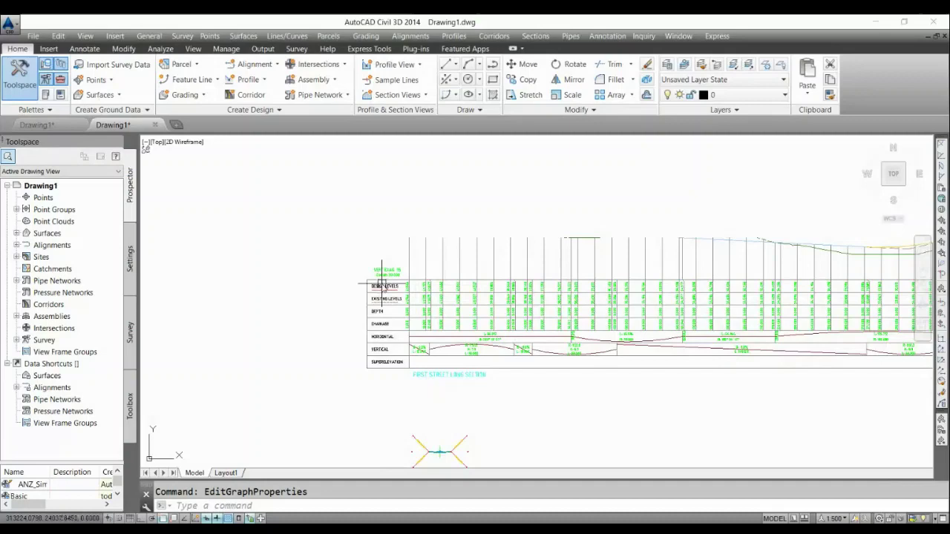
pyautogui.doubleClick(382, 284)
pyautogui.rightClick(382, 285)
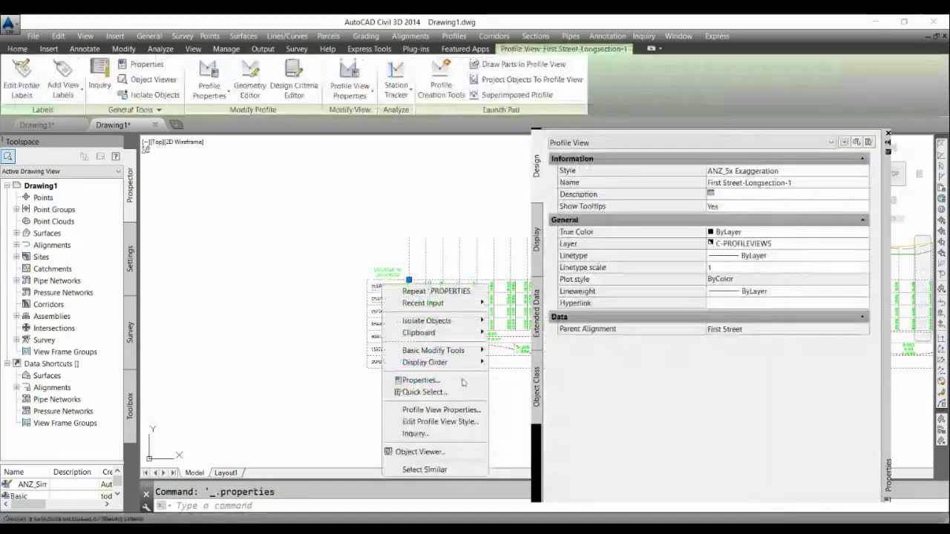
pyautogui.click(458, 410)
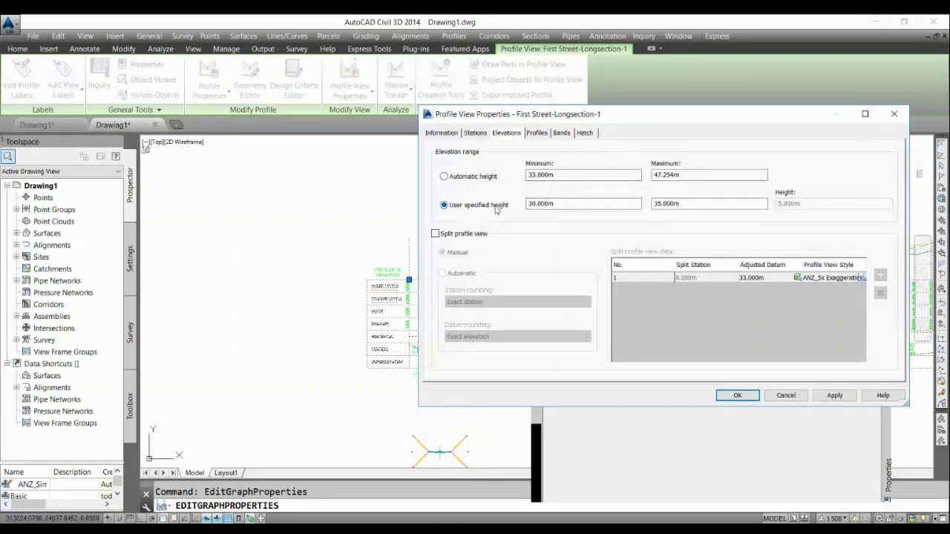
# Step: Enable automatic splitting of the profile view, accept discarding manual splits, and apply
pyautogui.click(457, 237)
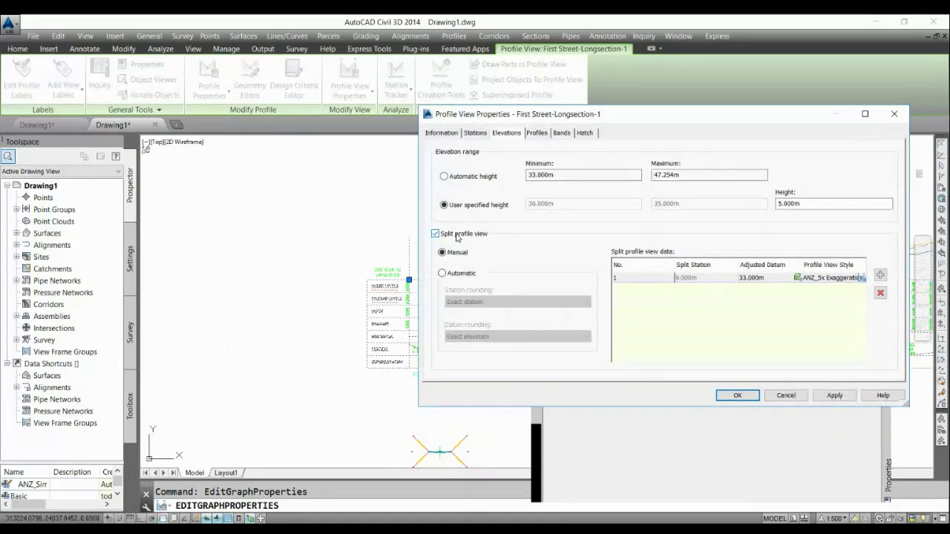
pyautogui.click(457, 277)
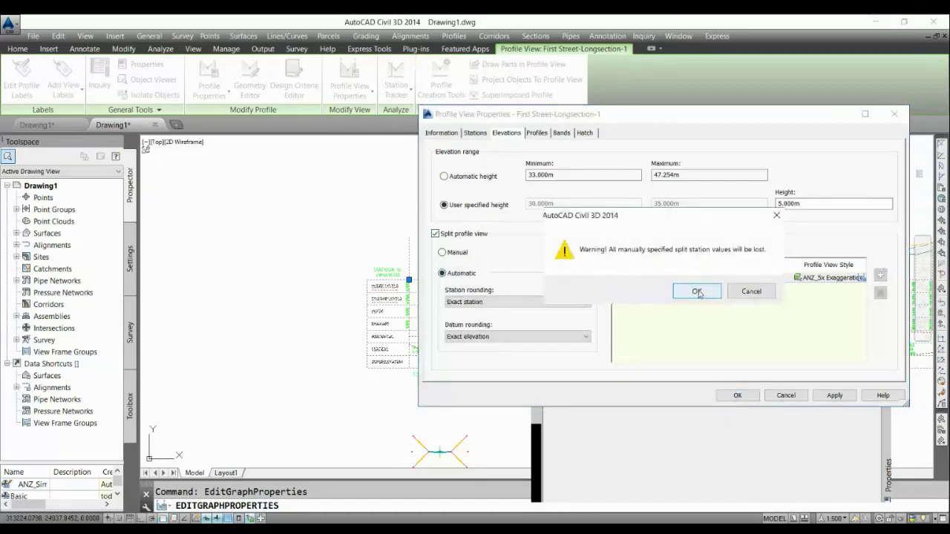
pyautogui.click(698, 292)
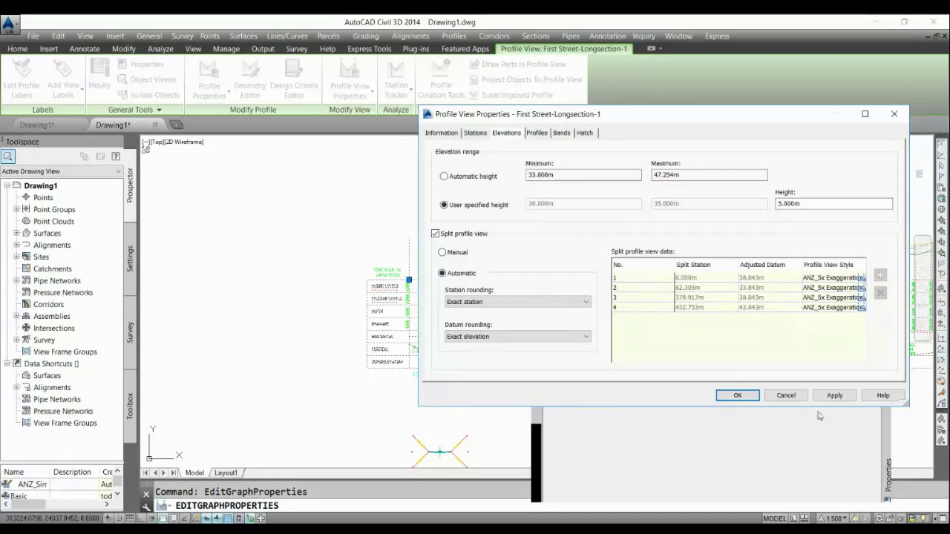
pyautogui.click(834, 395)
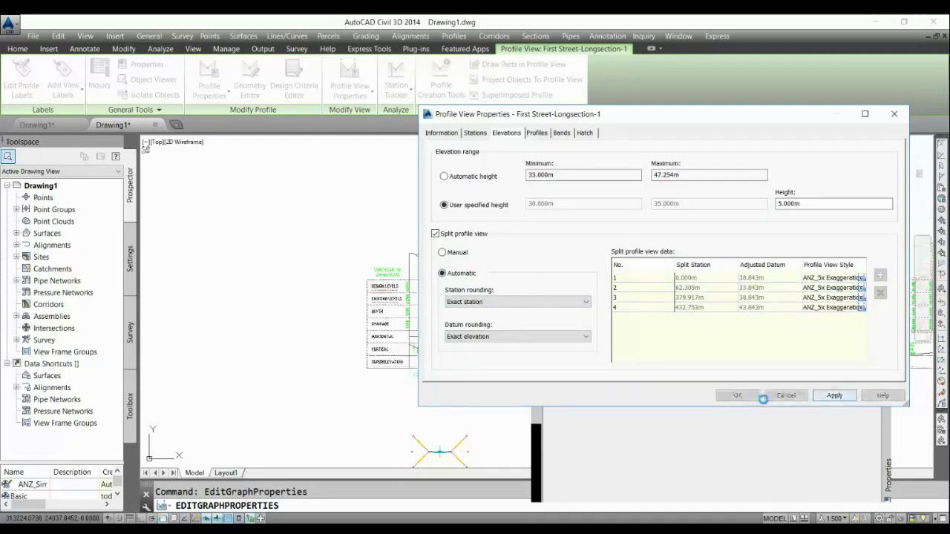
pyautogui.click(738, 395)
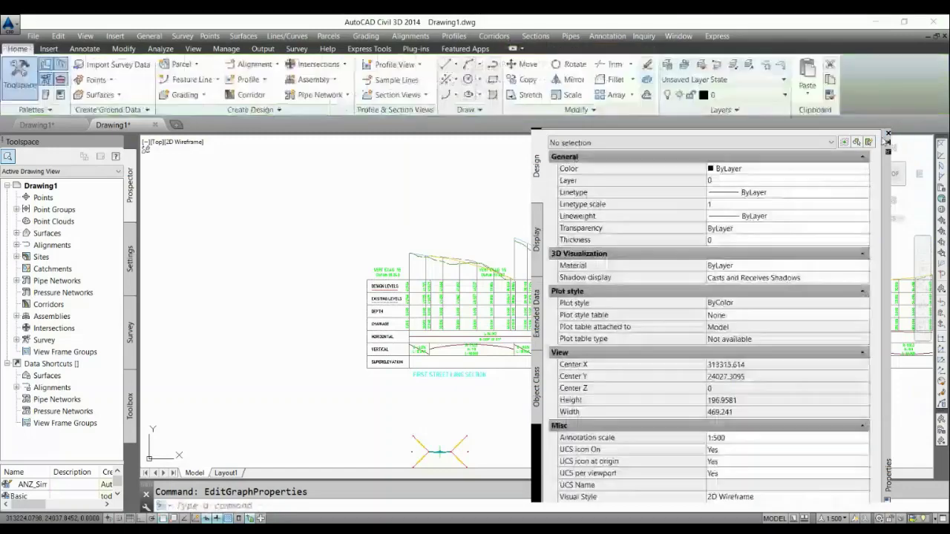
# Step: Dismiss the properties listing, inspect the four-part long section, and select the First Street profile view
pyautogui.click(888, 133)
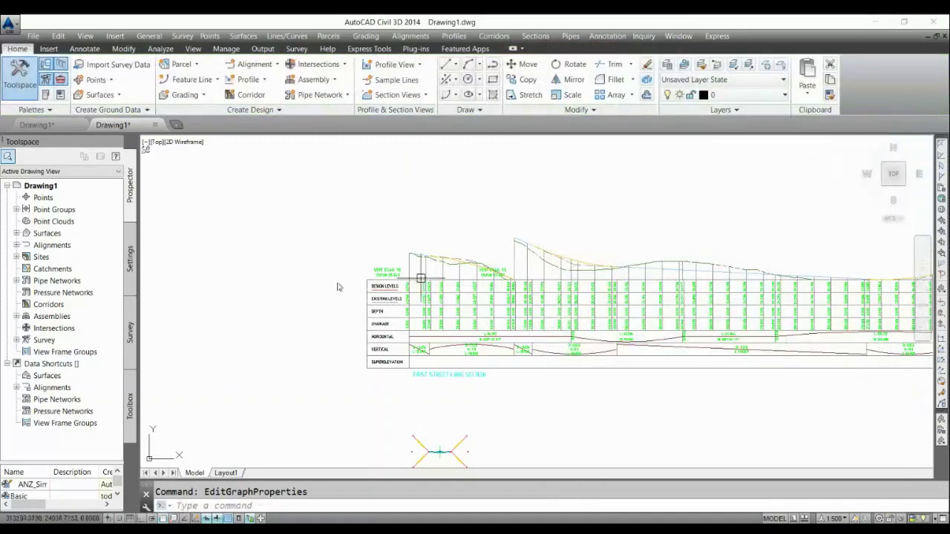
pyautogui.scroll(-2, 229, 280)
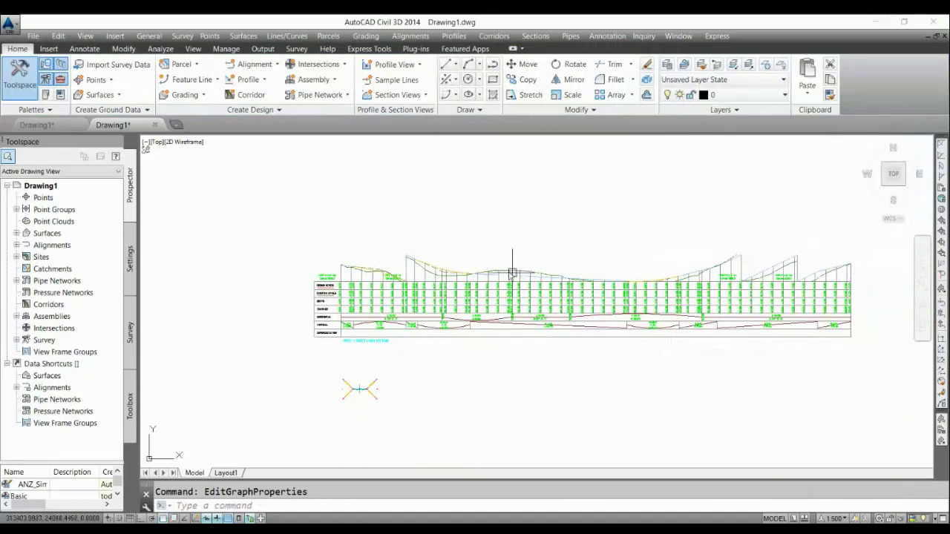
pyautogui.scroll(10, 397, 278)
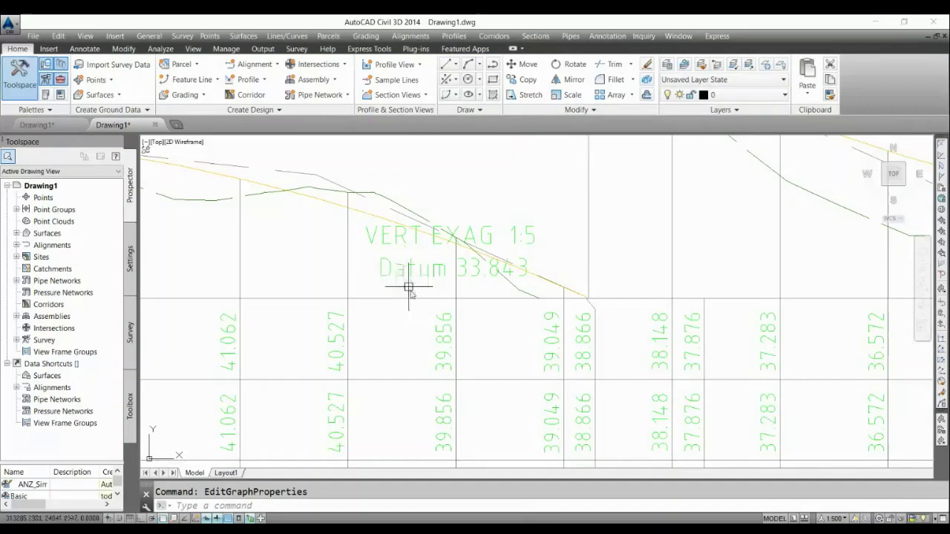
pyautogui.scroll(-5, 409, 287)
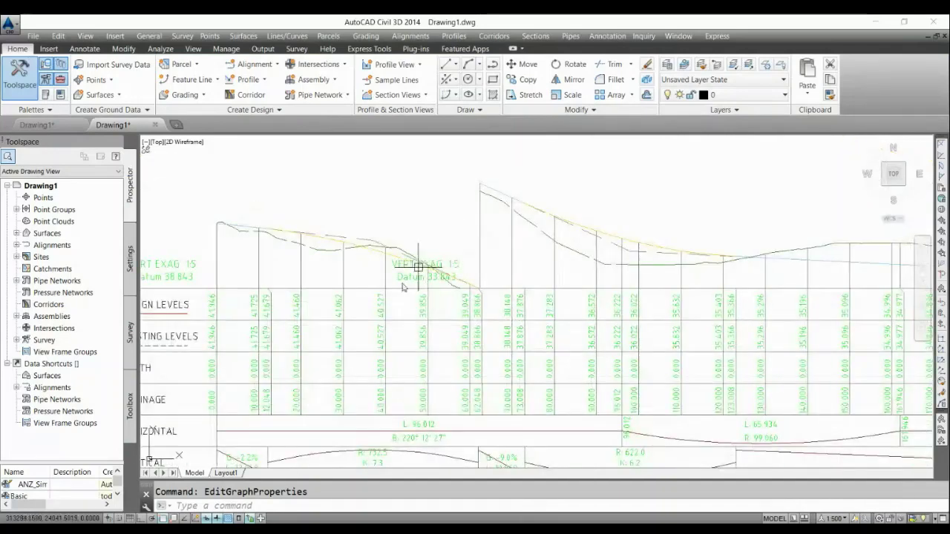
pyautogui.scroll(3, 402, 284)
pyautogui.scroll(-8, 403, 283)
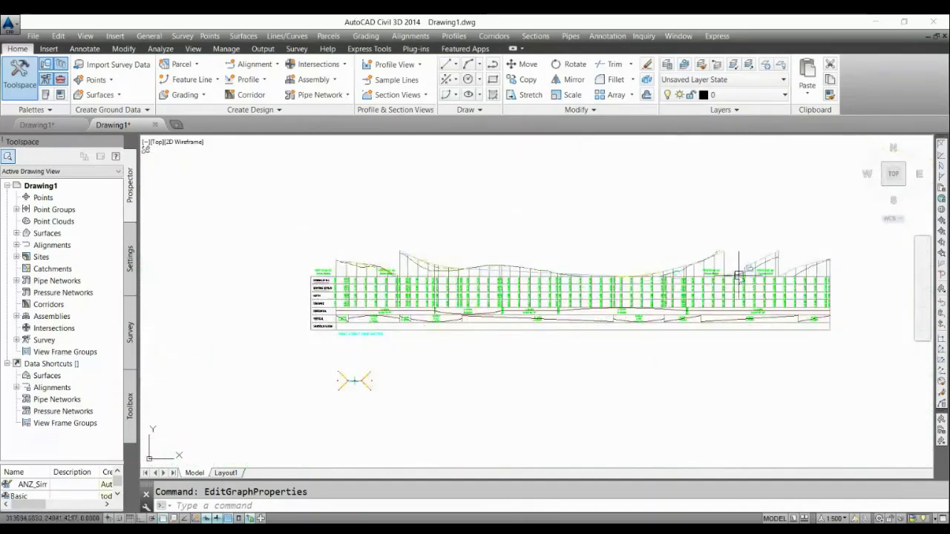
pyautogui.scroll(5, 738, 276)
pyautogui.scroll(-3, 720, 275)
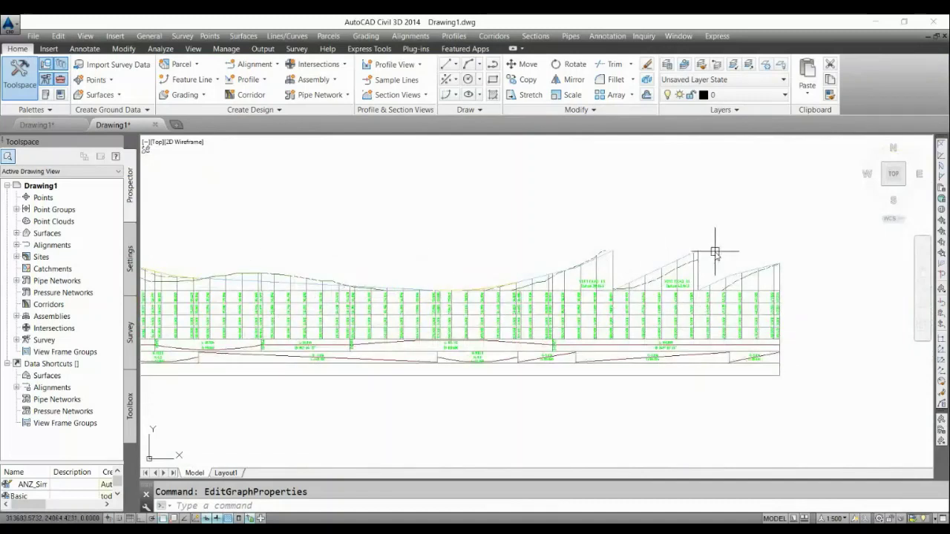
pyautogui.scroll(-2, 774, 263)
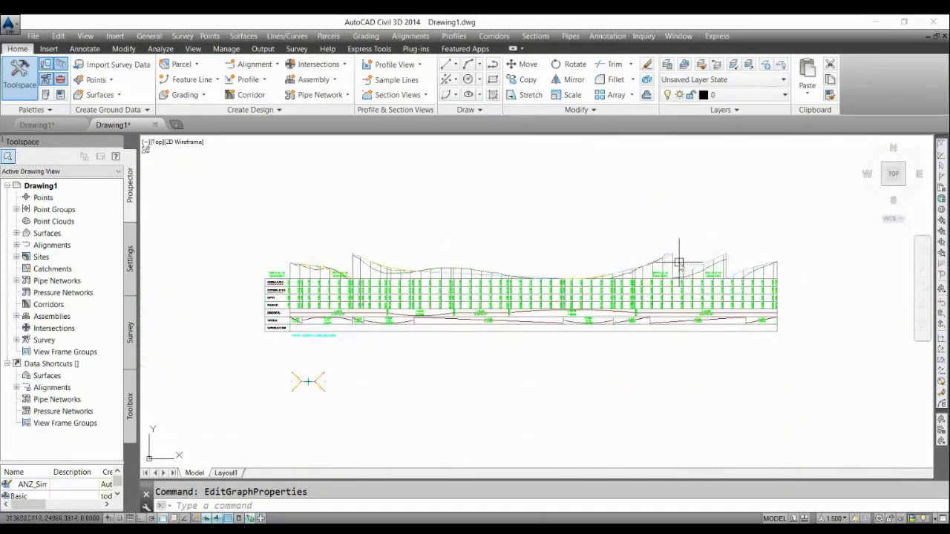
pyautogui.moveTo(679, 262)
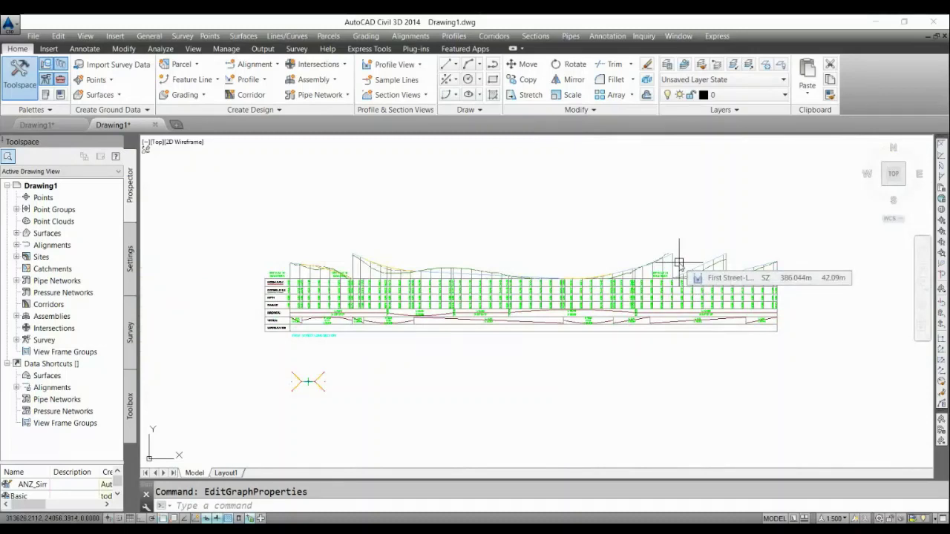
pyautogui.moveTo(416, 319)
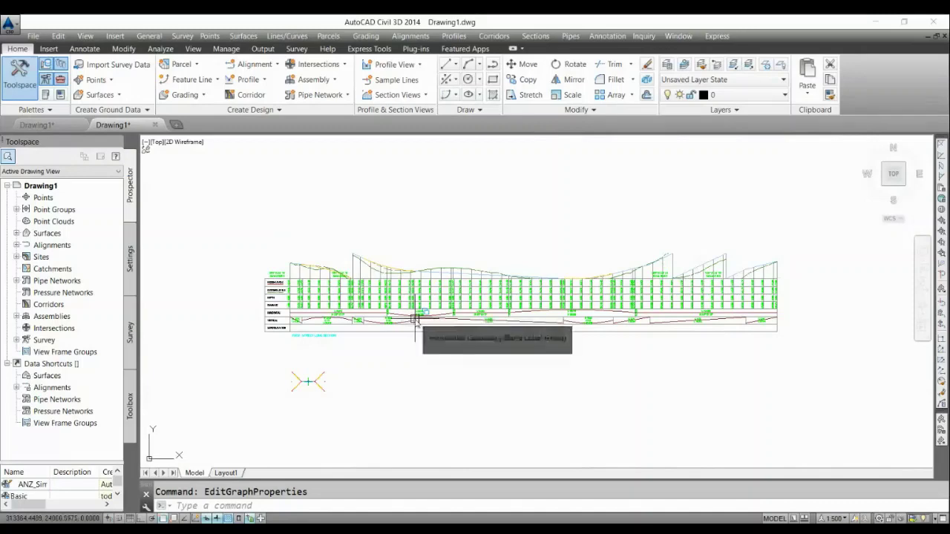
pyautogui.scroll(3, 319, 293)
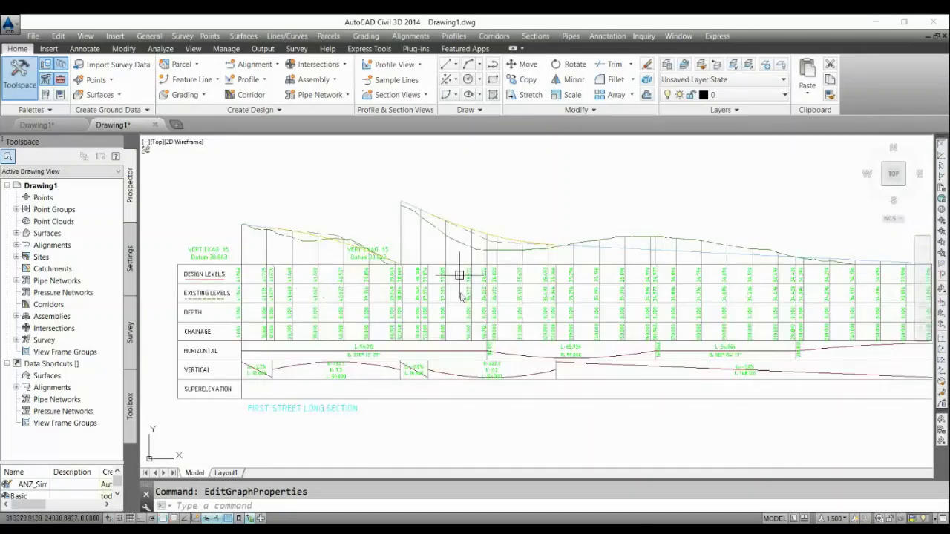
pyautogui.scroll(-3, 445, 333)
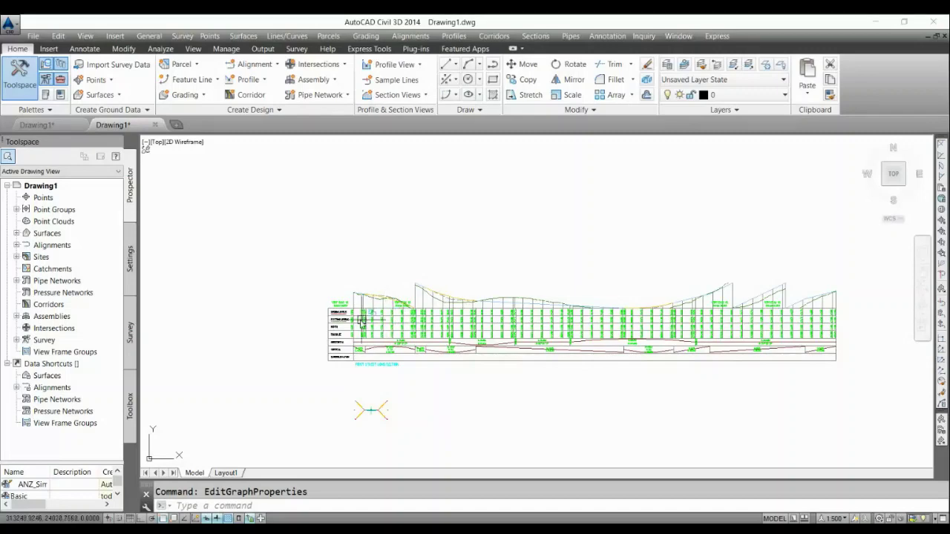
pyautogui.click(339, 325)
# Step: Switch the profile view's split mode to Manual in Profile View Properties
pyautogui.rightClick(339, 325)
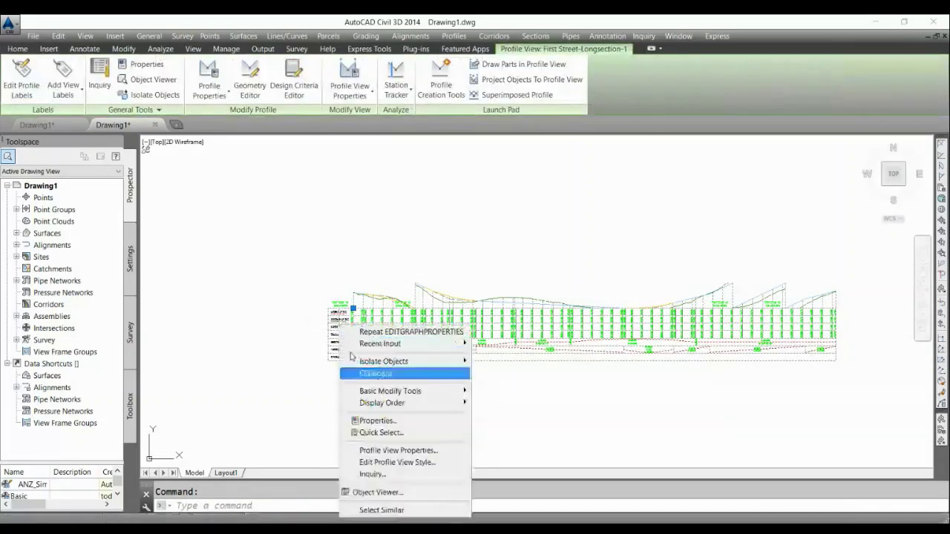
pyautogui.click(398, 451)
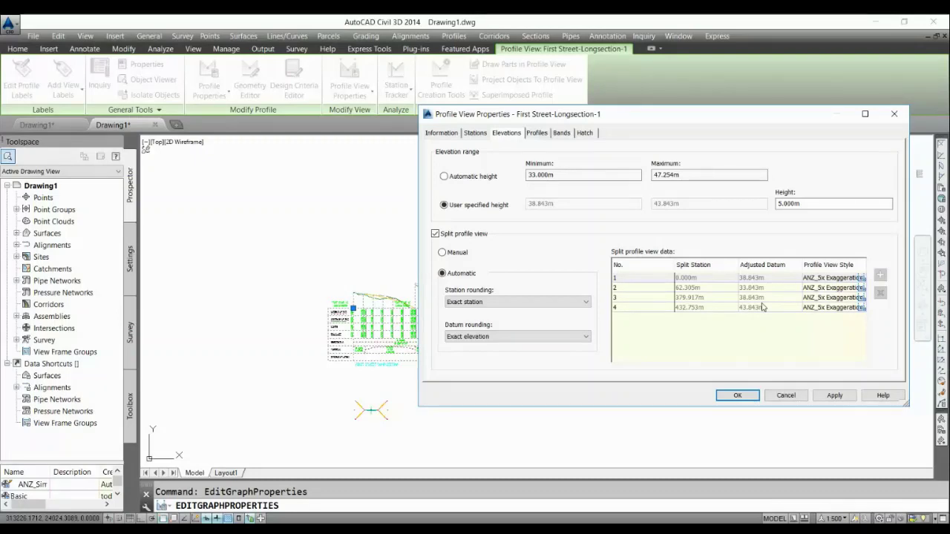
pyautogui.click(459, 253)
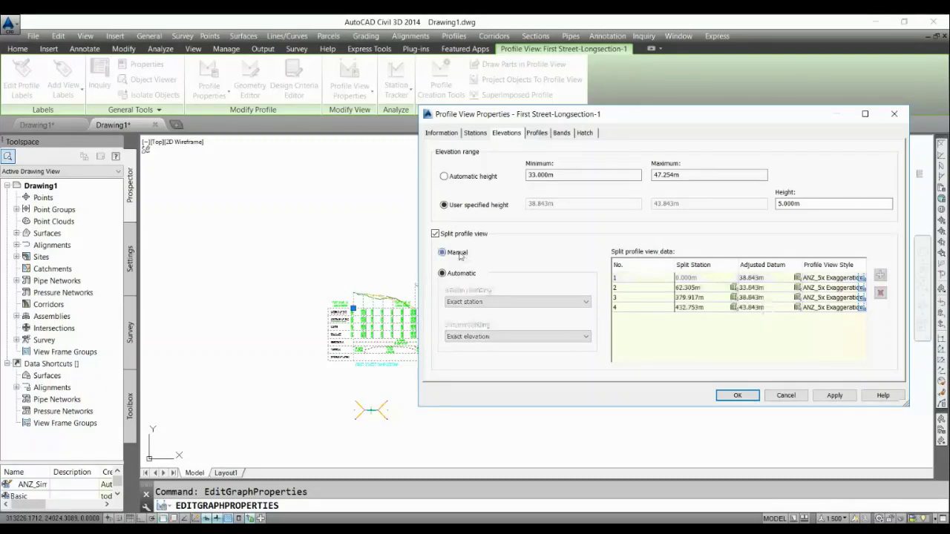
# Step: Delete the 62.305m, 379.917m and 432.753m splits, leaving only station 0.000m
pyautogui.click(825, 288)
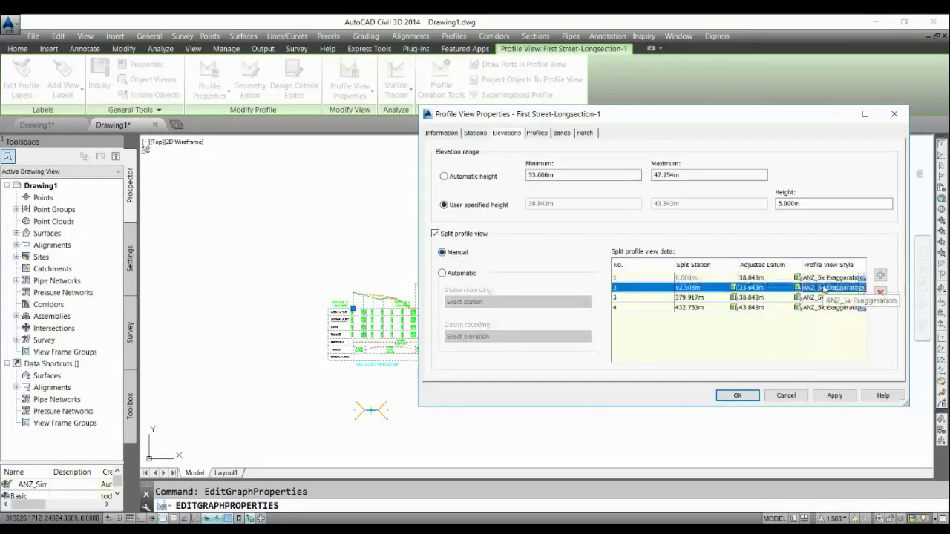
pyautogui.click(880, 293)
pyautogui.click(881, 294)
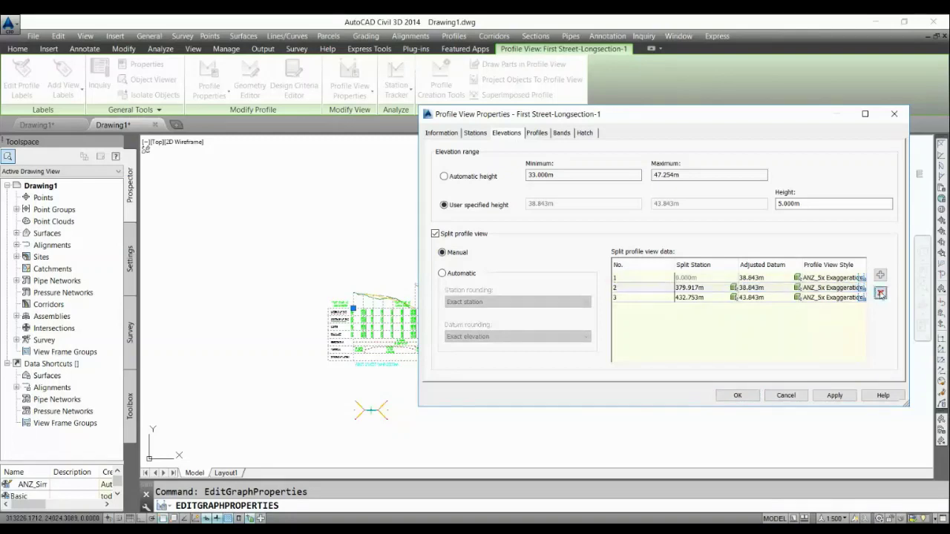
pyautogui.click(880, 294)
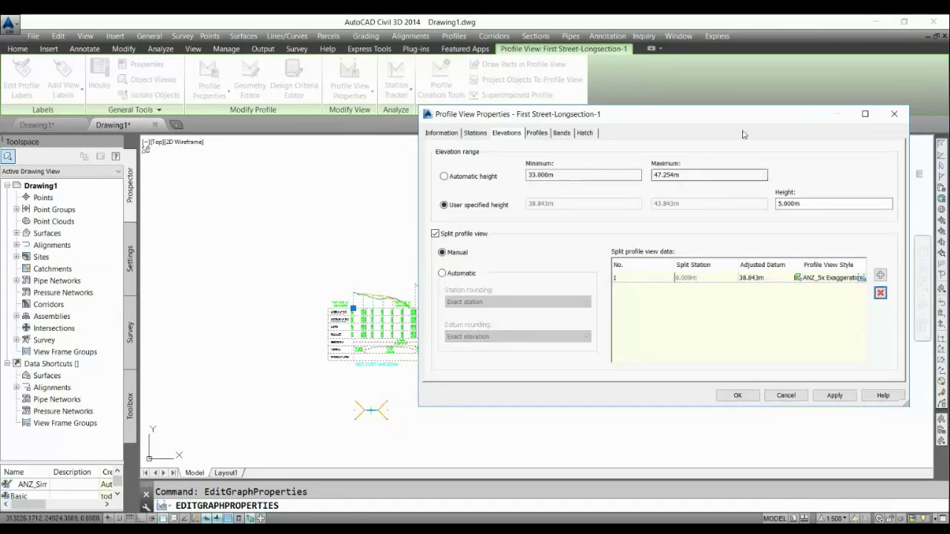
pyautogui.moveTo(742, 114); pyautogui.dragTo(702, 115)
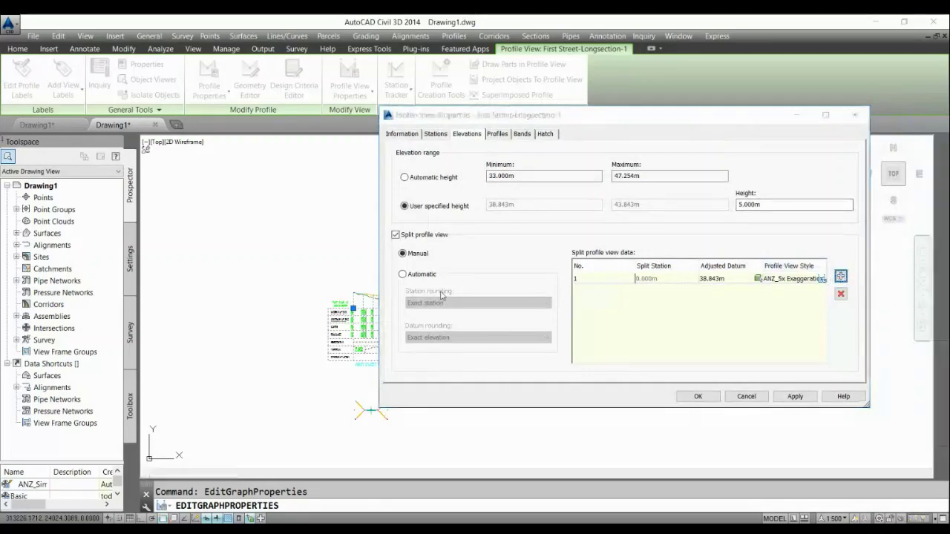
# Step: Pick station 60.000m on the profile for the new split, then pick its elevation point
pyautogui.scroll(5, 428, 313)
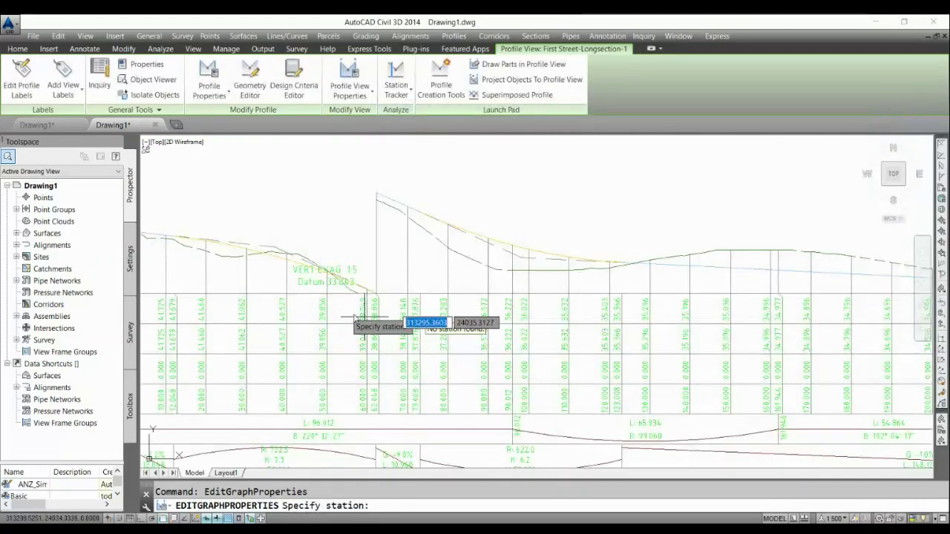
pyautogui.scroll(2, 304, 260)
pyautogui.scroll(-4, 565, 263)
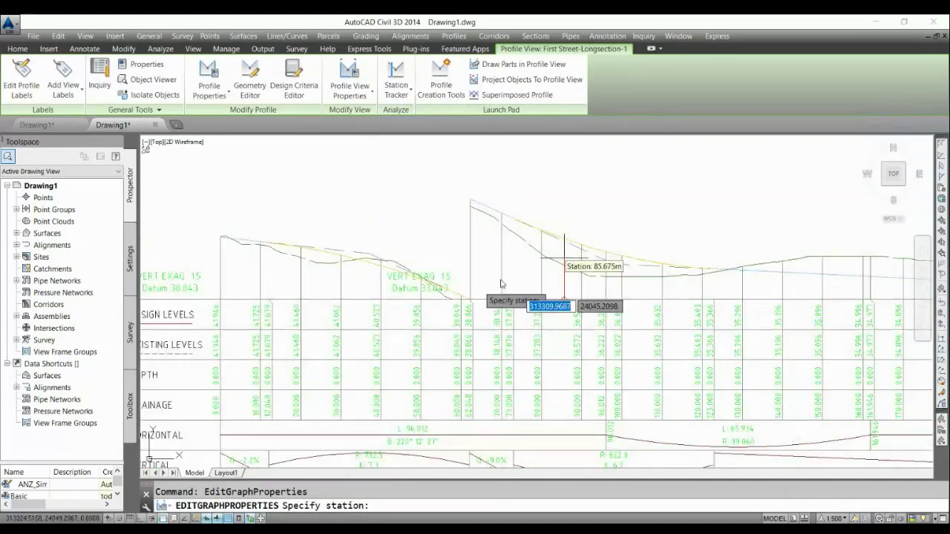
pyautogui.scroll(6, 223, 316)
pyautogui.scroll(-2, 473, 295)
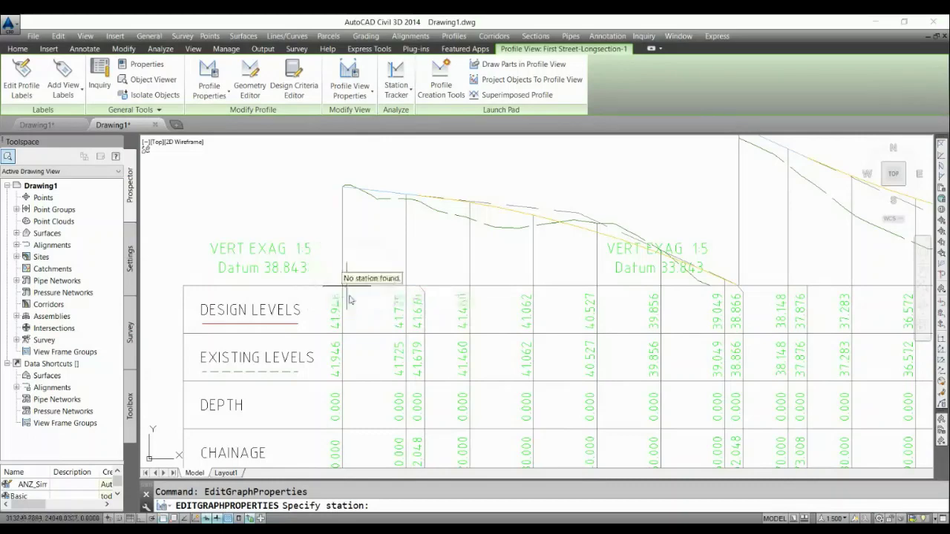
pyautogui.scroll(2, 359, 336)
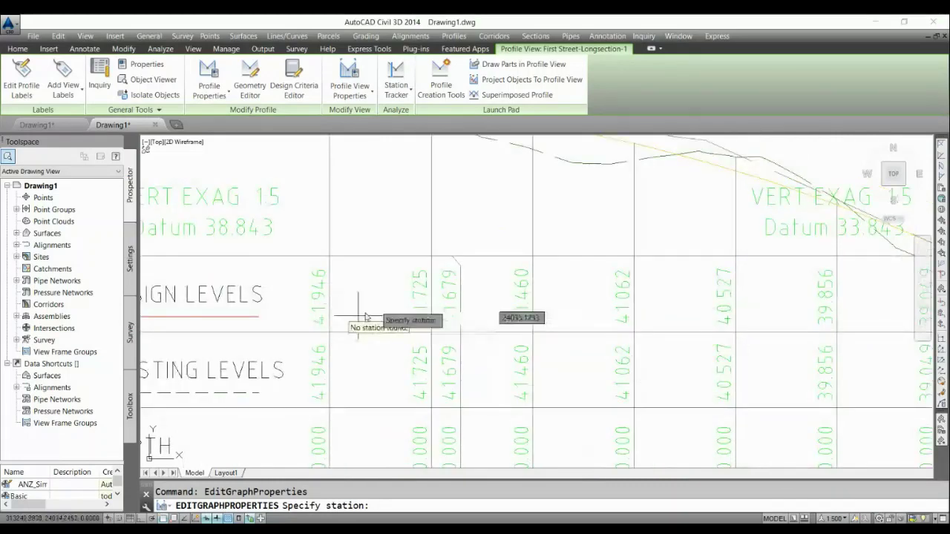
pyautogui.scroll(-4, 319, 291)
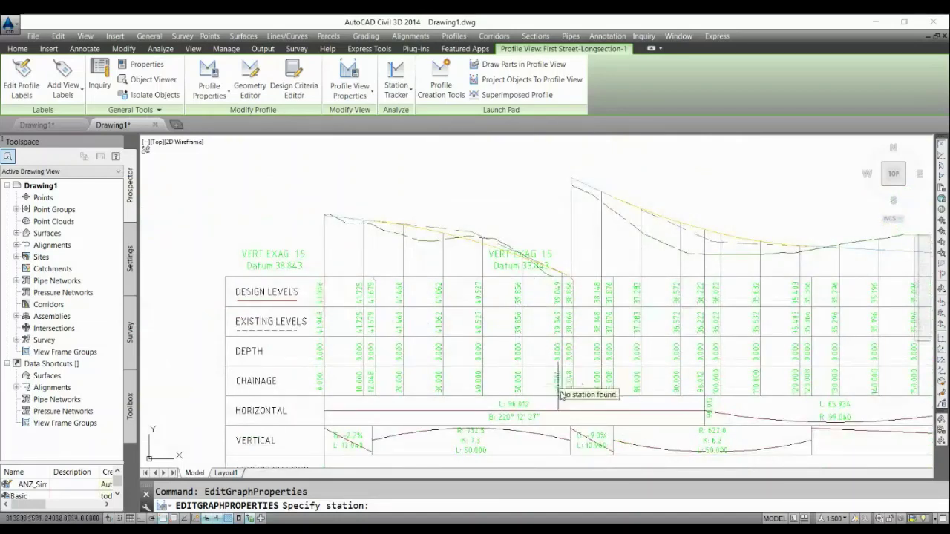
pyautogui.scroll(2, 560, 397)
pyautogui.scroll(-2, 538, 383)
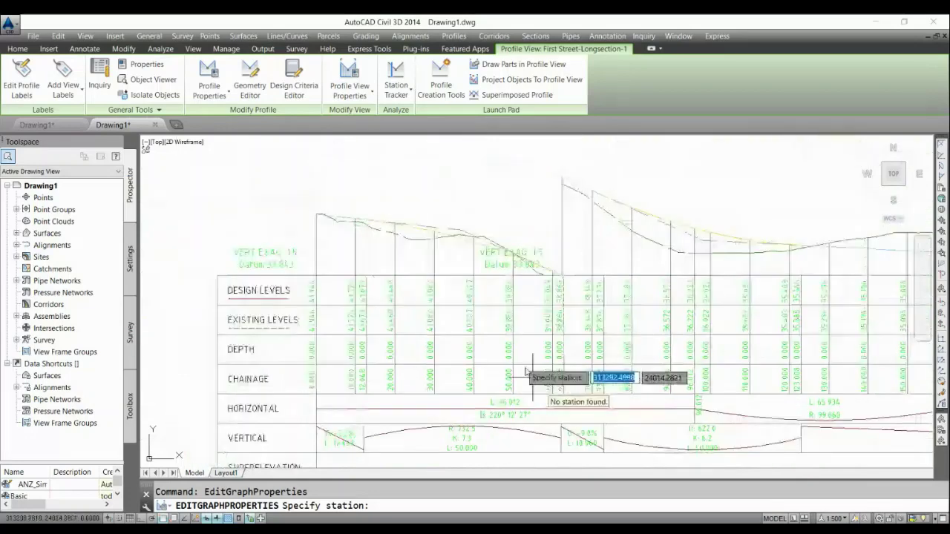
pyautogui.scroll(4, 549, 274)
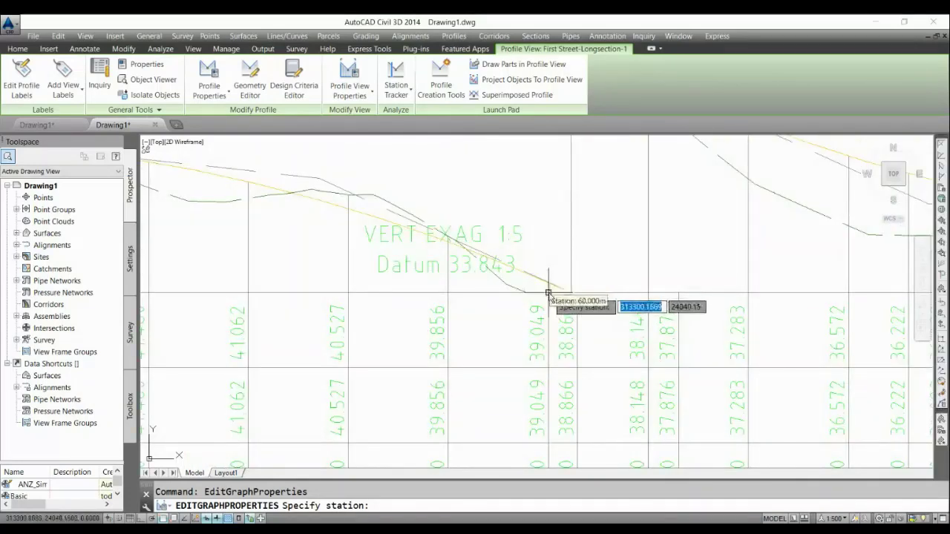
pyautogui.click(548, 293)
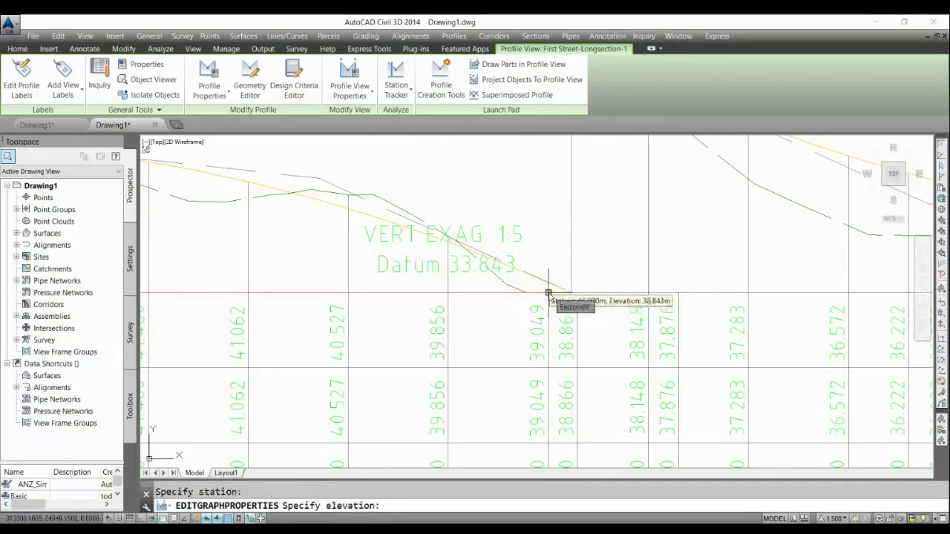
pyautogui.scroll(-2, 547, 260)
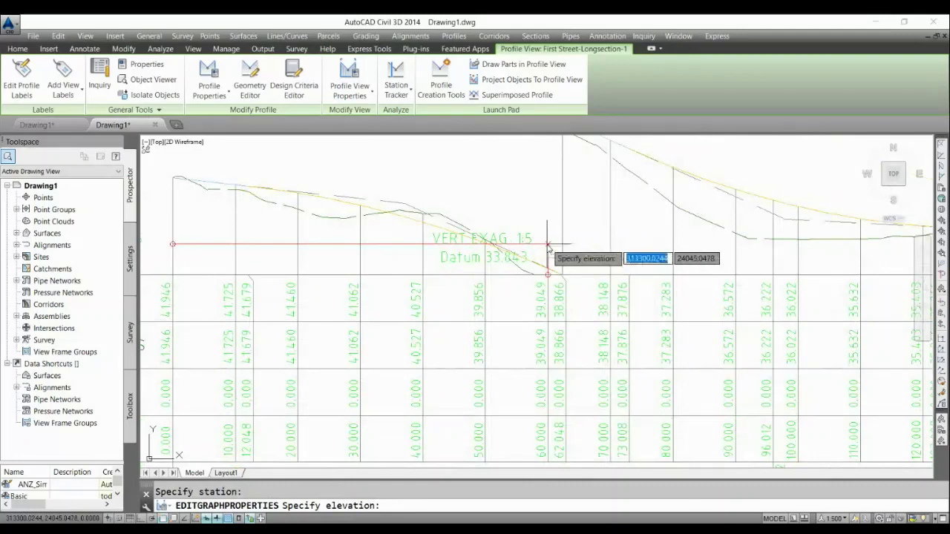
pyautogui.click(547, 245)
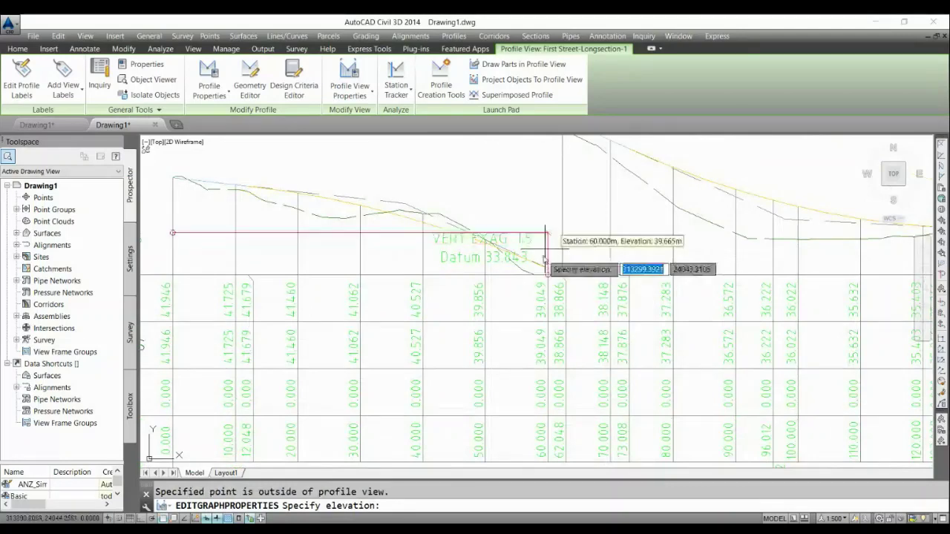
# Step: Pick the split's datum point, then enter 37 as row 2's adjusted datum
pyautogui.click(546, 255)
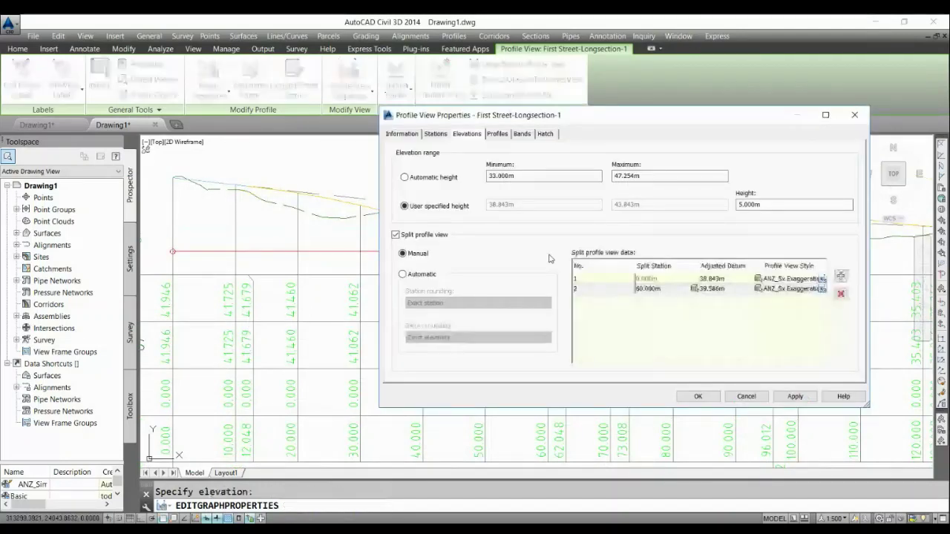
pyautogui.doubleClick(729, 290)
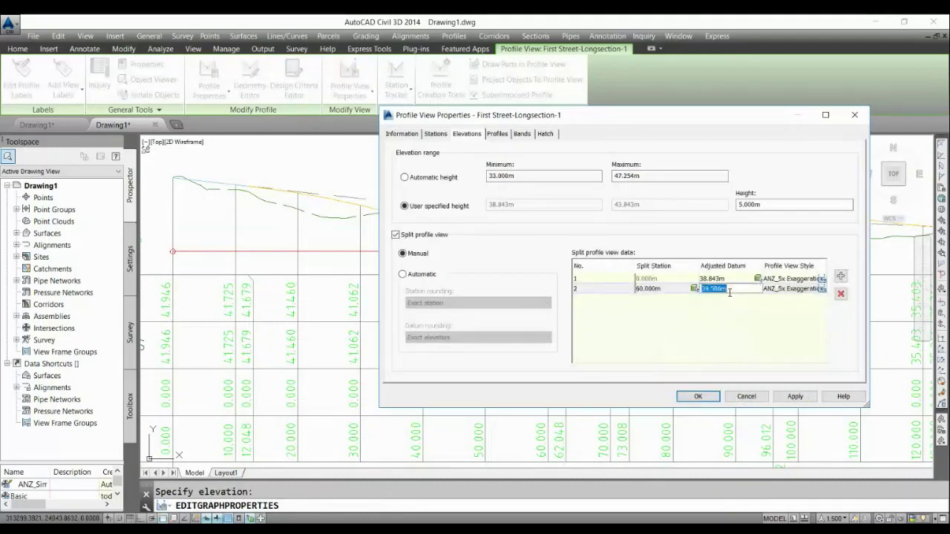
pyautogui.write('35')
pyautogui.press('Return')
pyautogui.write('37')
pyautogui.press('Return')
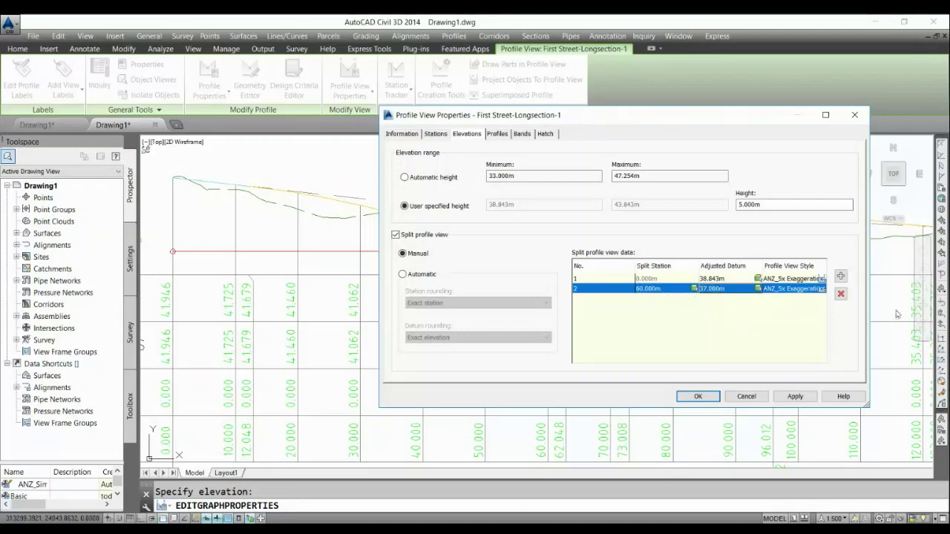
# Step: Add another split by picking station 220.000m on the profile and accepting the elevation
pyautogui.click(841, 279)
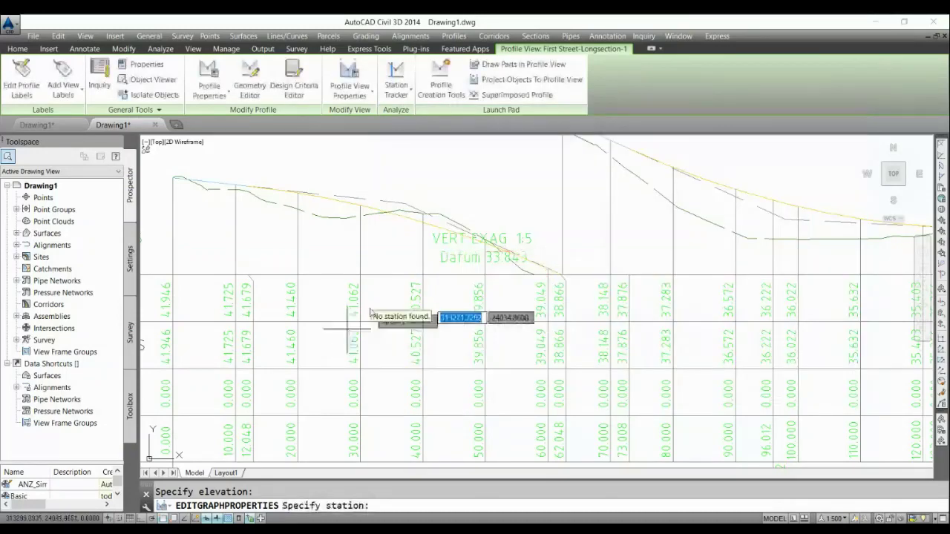
pyautogui.scroll(-2, 275, 307)
pyautogui.scroll(-2, 417, 324)
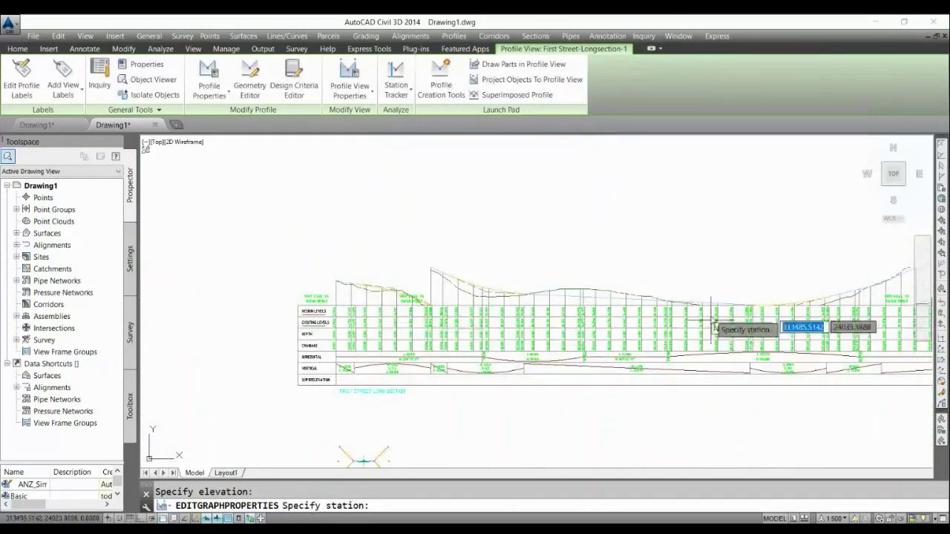
pyautogui.scroll(3, 620, 328)
pyautogui.scroll(2, 620, 329)
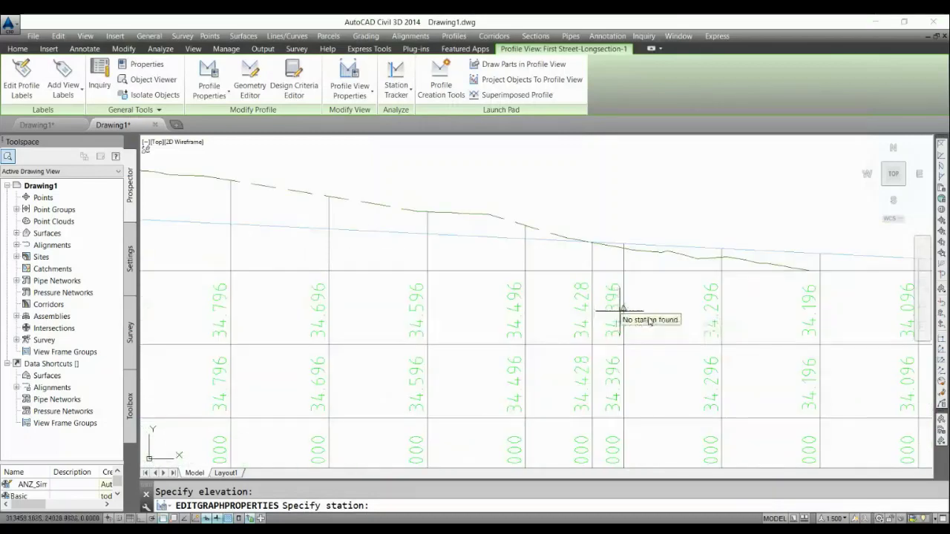
pyautogui.scroll(-1, 621, 315)
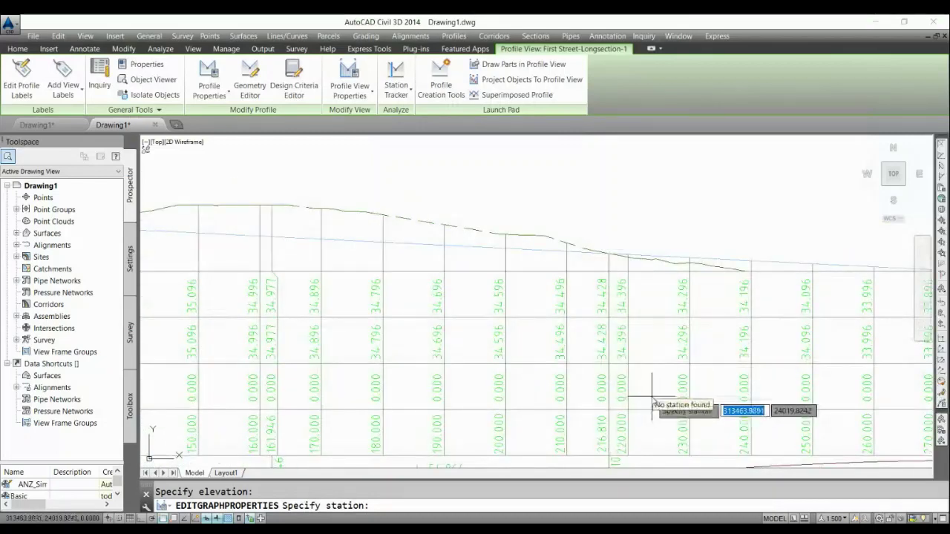
pyautogui.scroll(-2, 658, 319)
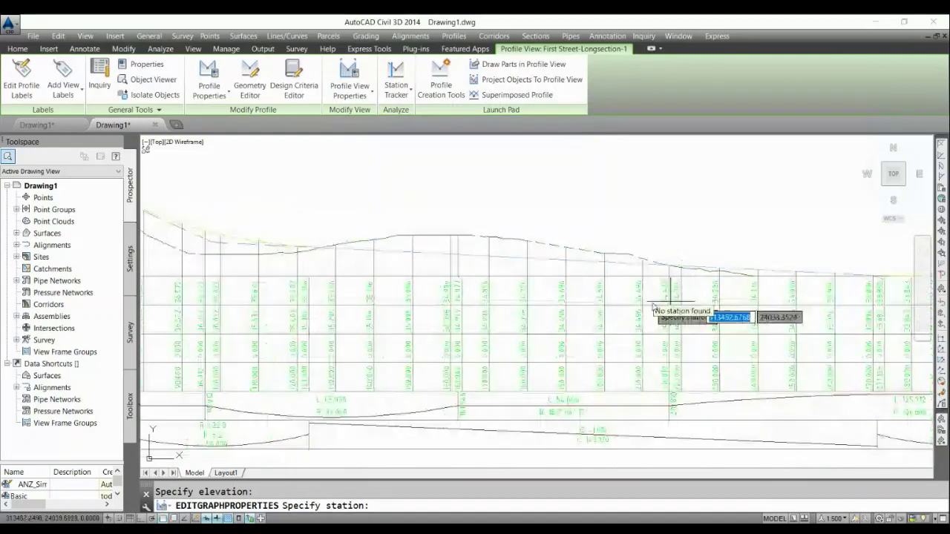
pyautogui.scroll(3, 467, 316)
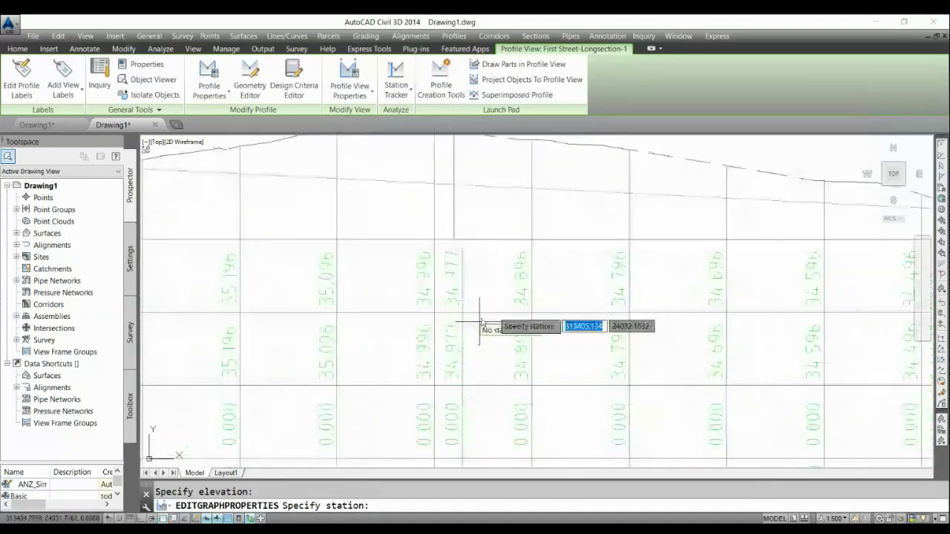
pyautogui.scroll(-3, 616, 301)
pyautogui.scroll(2, 552, 297)
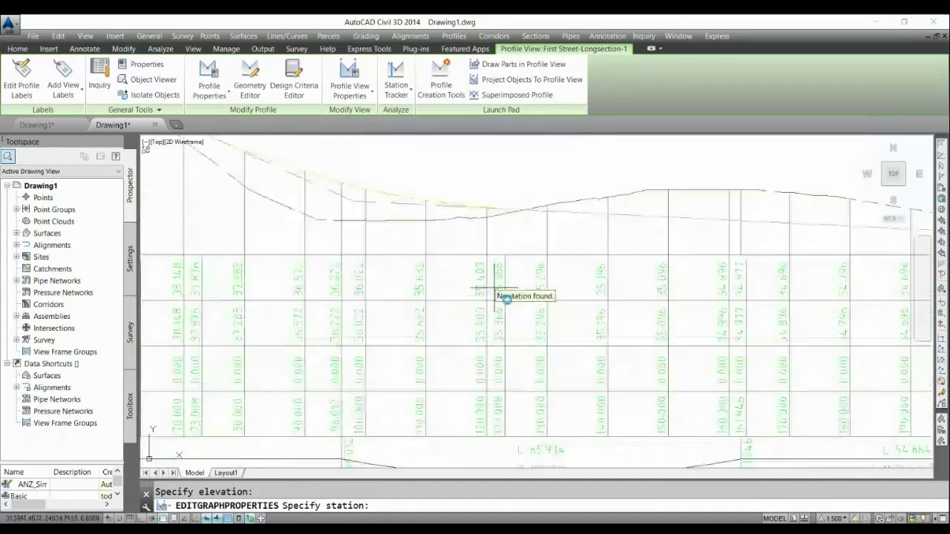
pyautogui.scroll(-2, 594, 301)
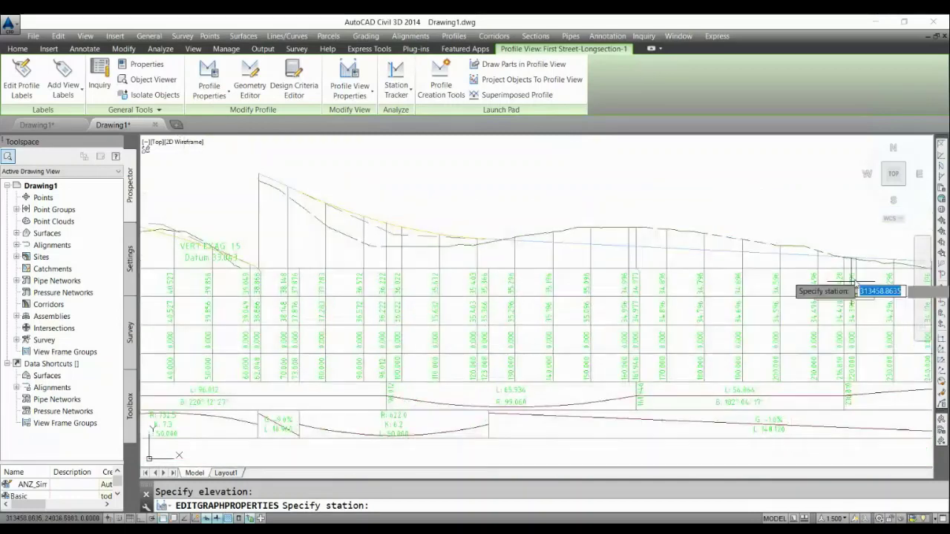
pyautogui.scroll(-2, 548, 282)
pyautogui.scroll(1, 446, 286)
pyautogui.scroll(3, 297, 281)
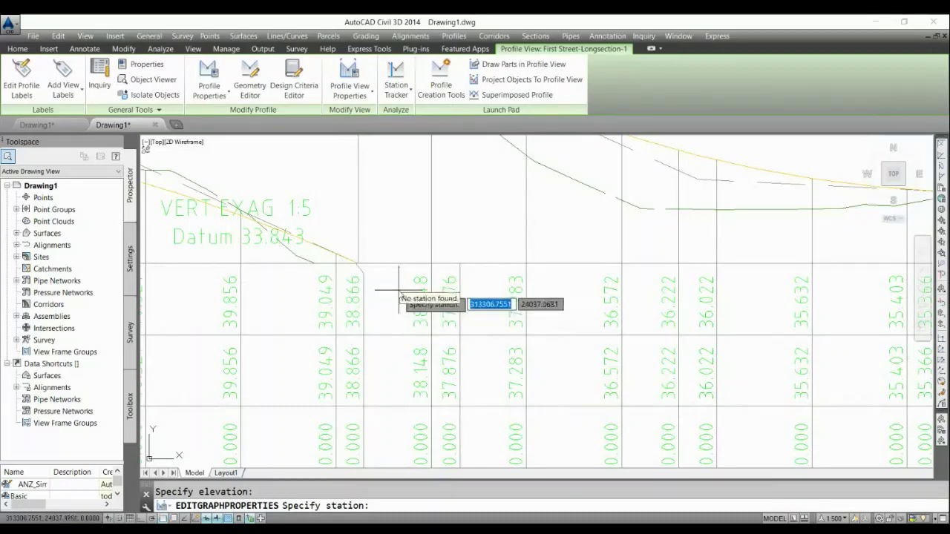
pyautogui.scroll(-4, 399, 296)
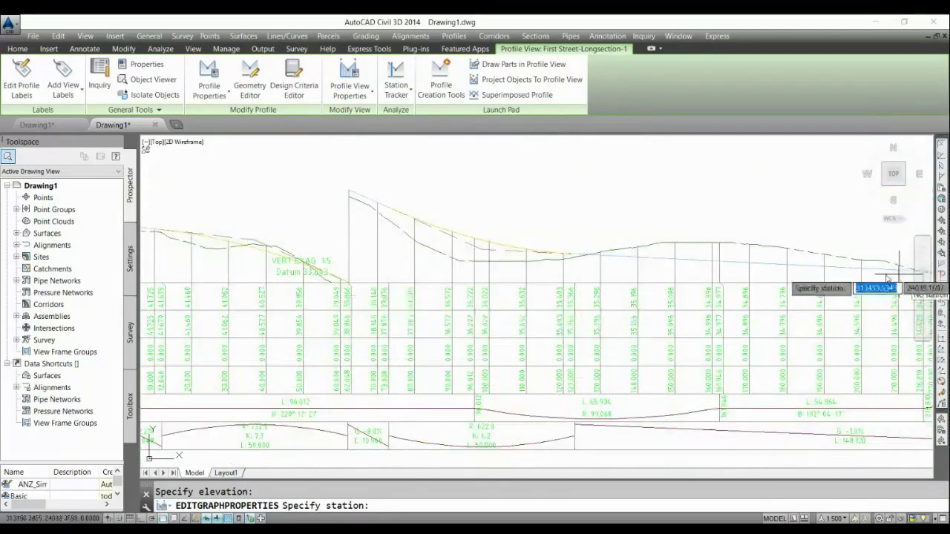
pyautogui.scroll(4, 547, 295)
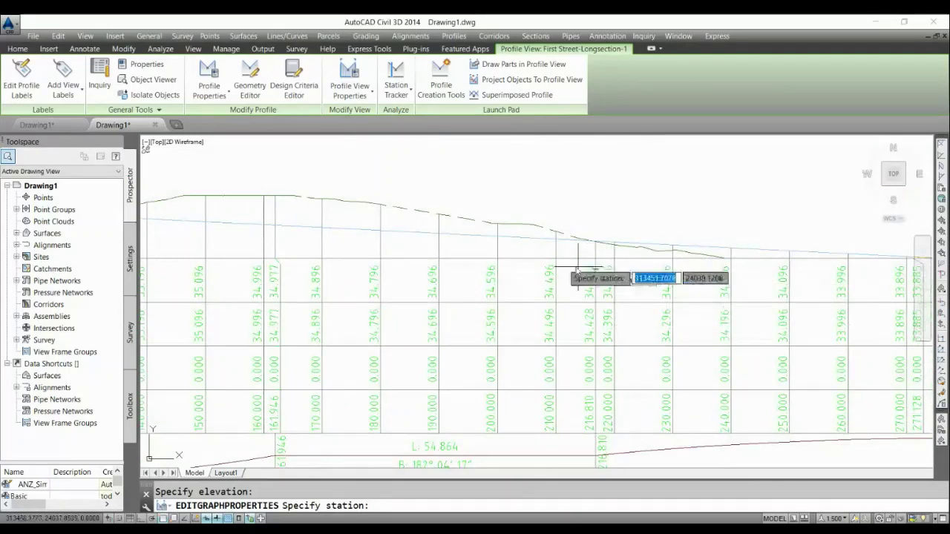
pyautogui.click(614, 259)
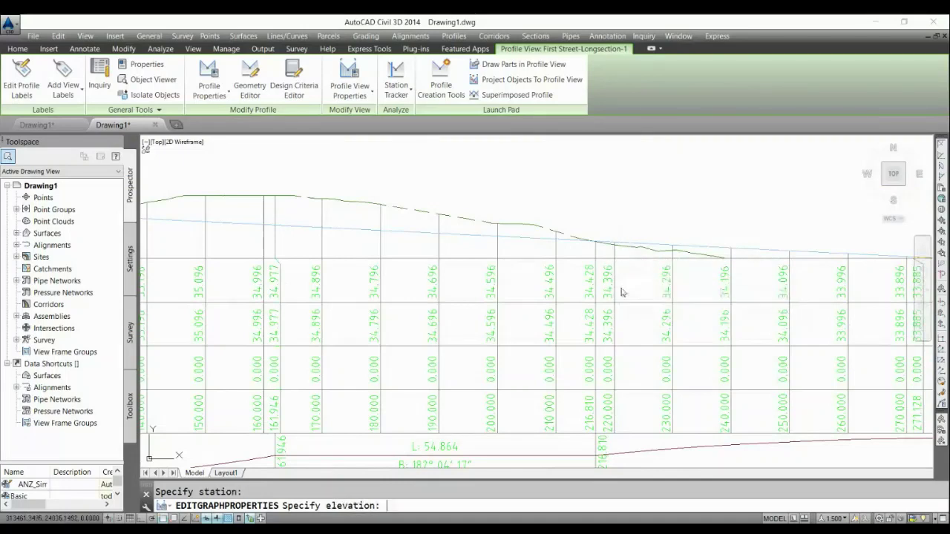
pyautogui.click(622, 292)
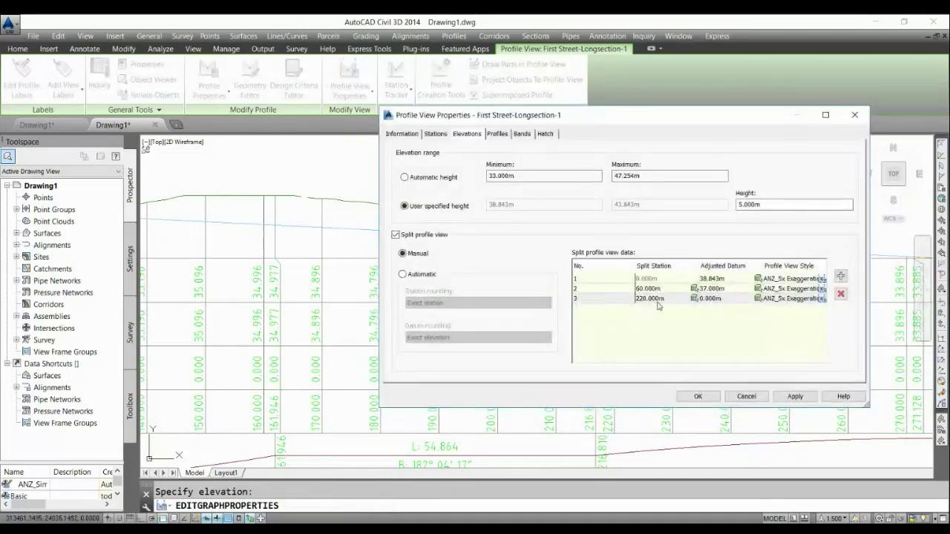
# Step: Set row 3's datum to 34.000m and the split stations to 60.000m and 220.000m
pyautogui.click(736, 298)
pyautogui.click(730, 299)
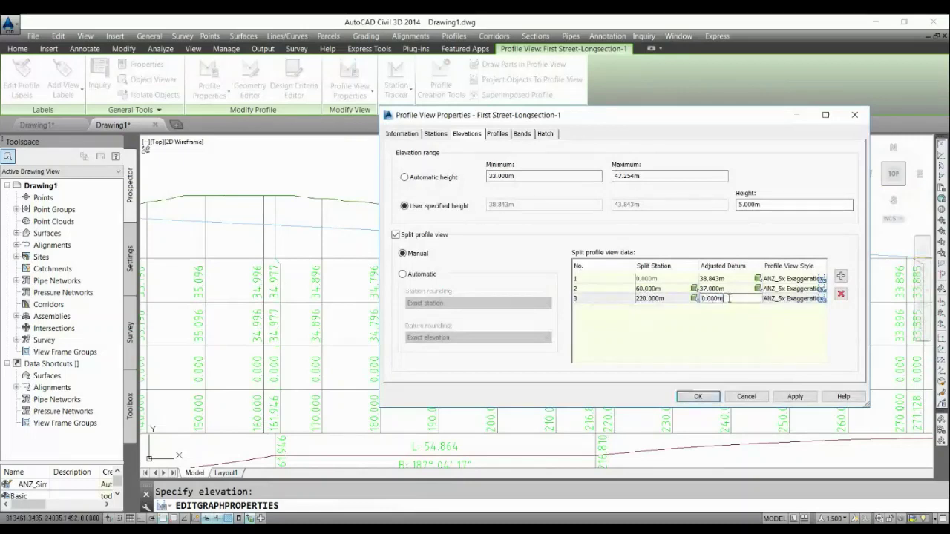
pyautogui.hotkey('shift', 'Left')
pyautogui.hotkey('shift', 'Left')
pyautogui.hotkey('shift', 'Left')
pyautogui.press('Return')
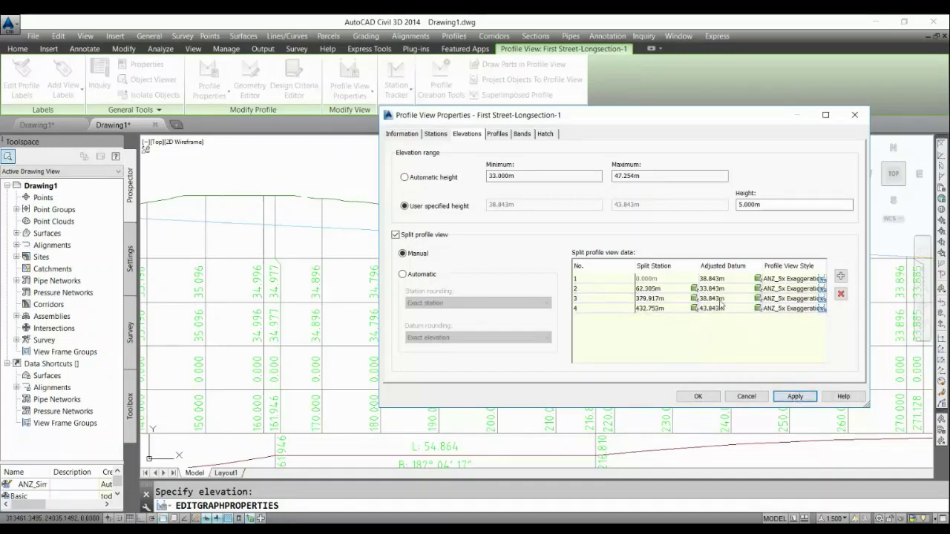
pyautogui.doubleClick(650, 288)
pyautogui.write('60')
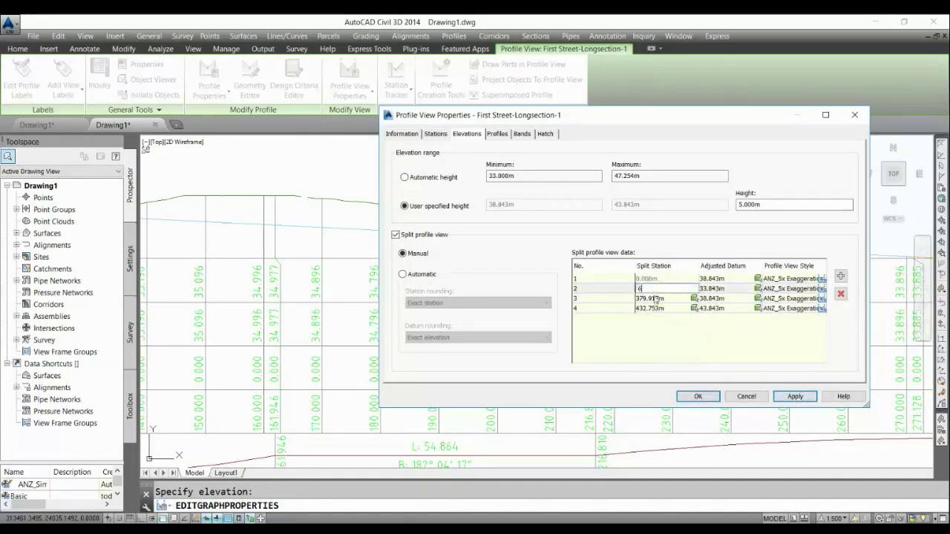
pyautogui.click(657, 300)
pyautogui.click(656, 300)
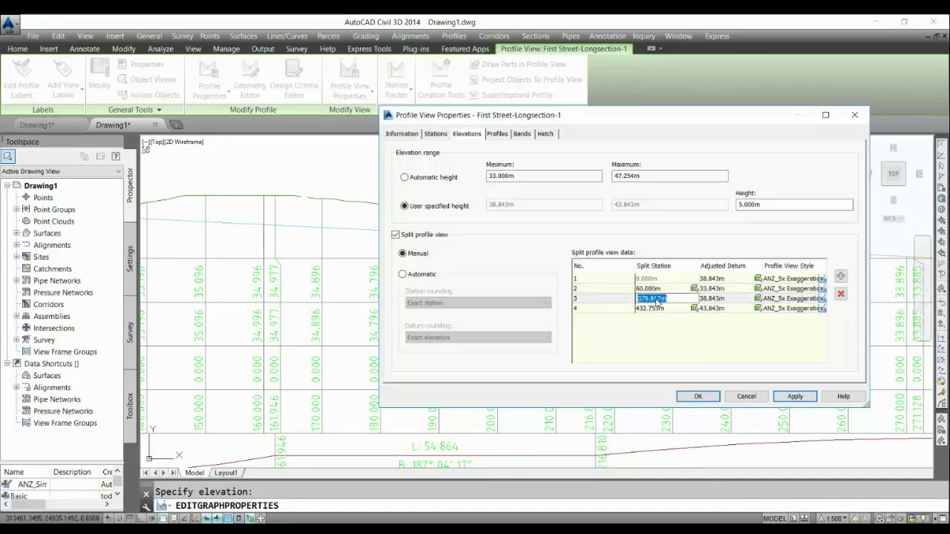
pyautogui.write('220')
pyautogui.press('Return')
# Step: Set row 1's adjusted datum to 37.000m, commit row 2 at 34.000m, and apply
pyautogui.click(723, 279)
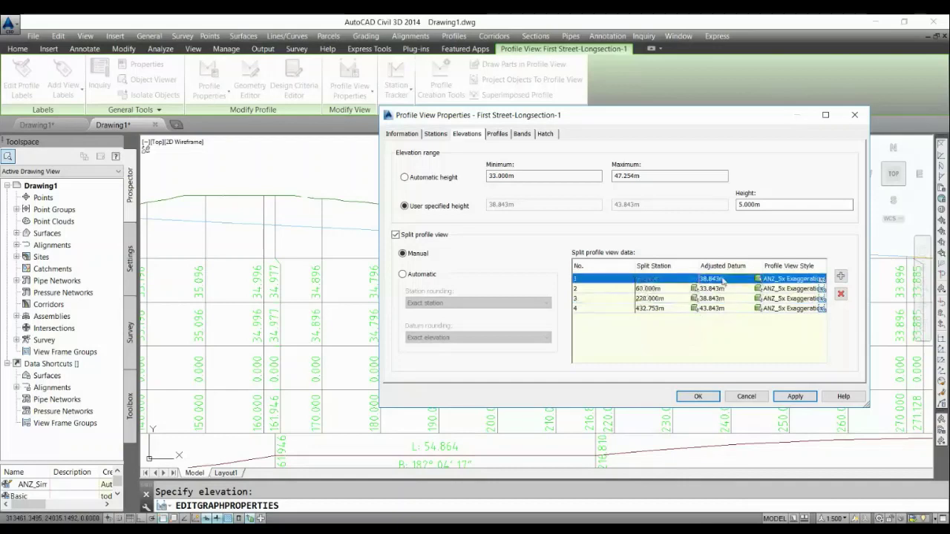
pyautogui.click(724, 279)
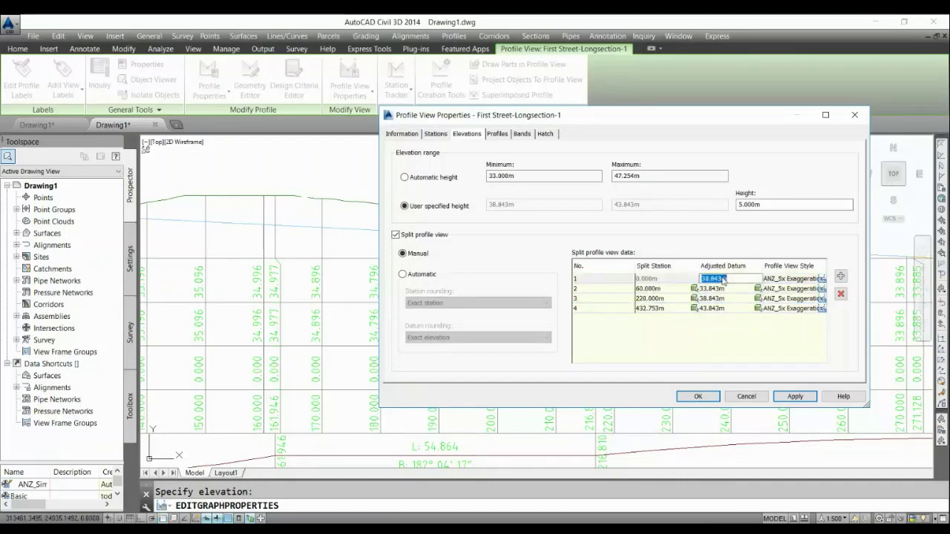
pyautogui.write('37')
pyautogui.press('Return')
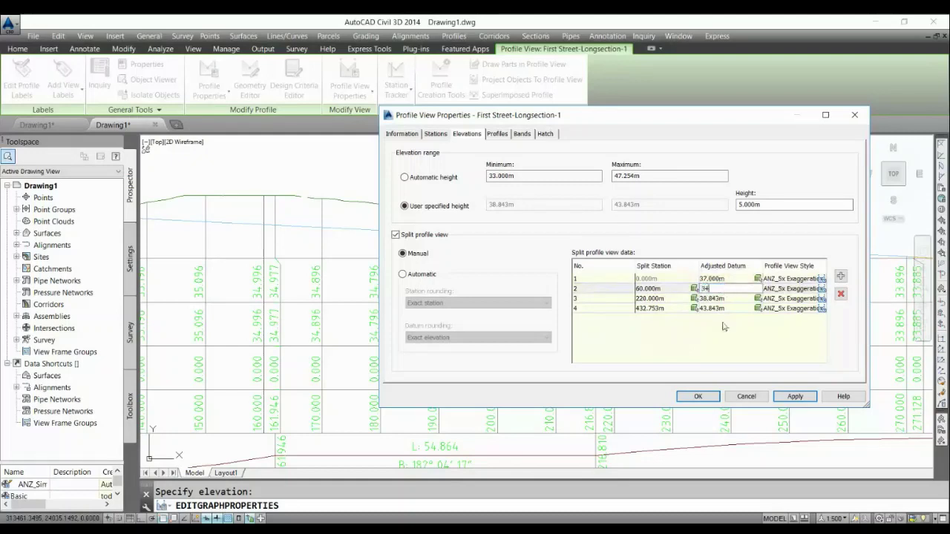
pyautogui.click(725, 291)
pyautogui.click(795, 396)
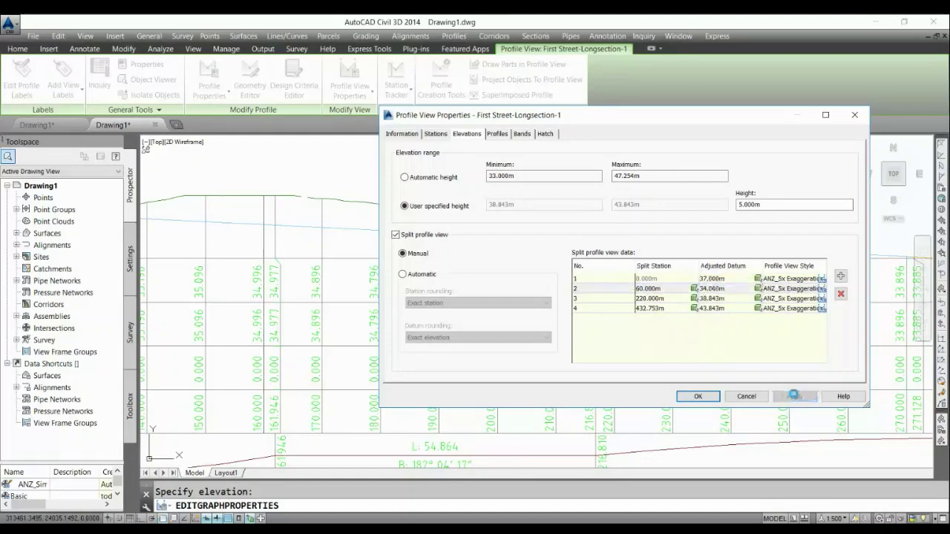
pyautogui.click(698, 396)
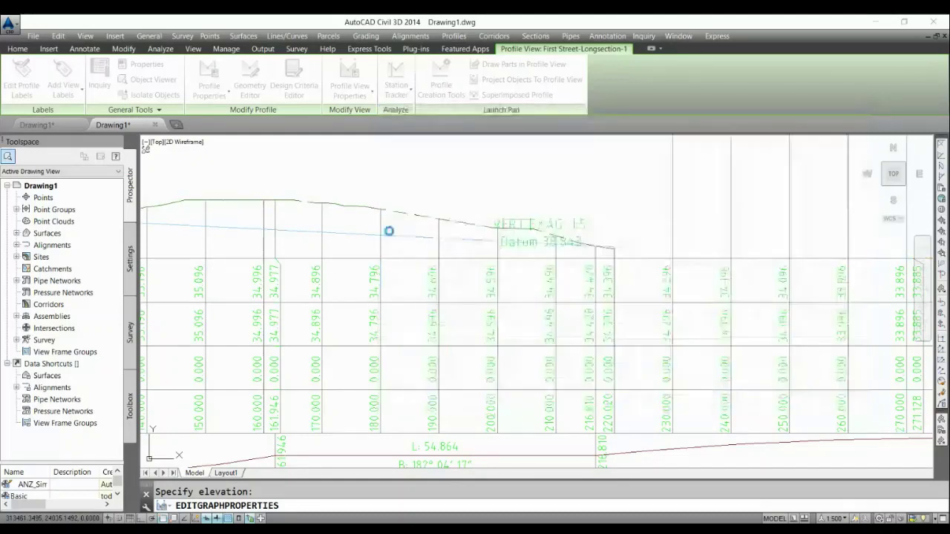
pyautogui.scroll(-3, 378, 245)
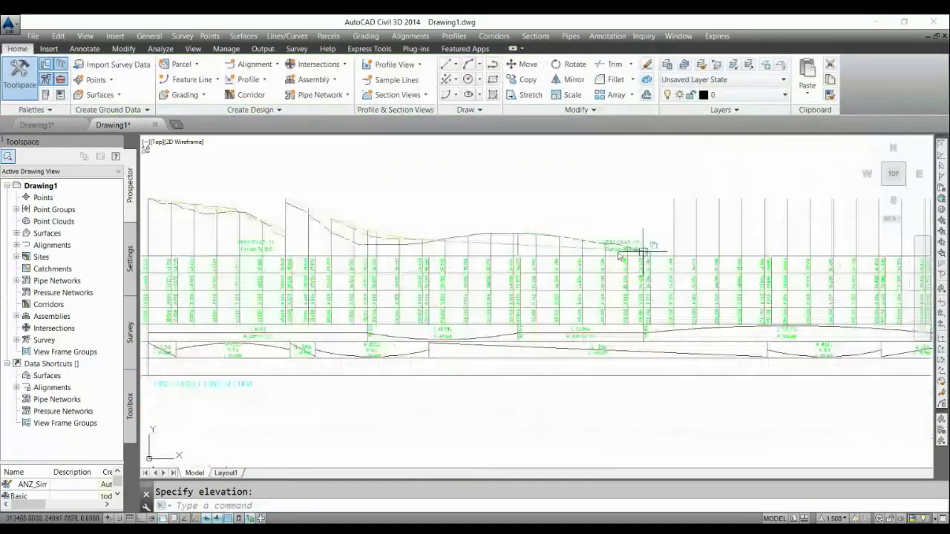
pyautogui.scroll(3, 377, 245)
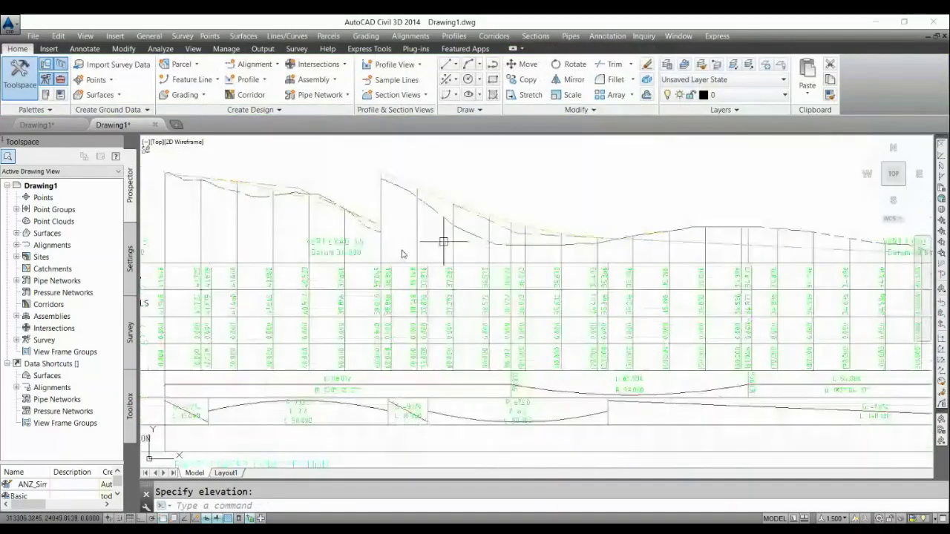
pyautogui.scroll(2, 374, 348)
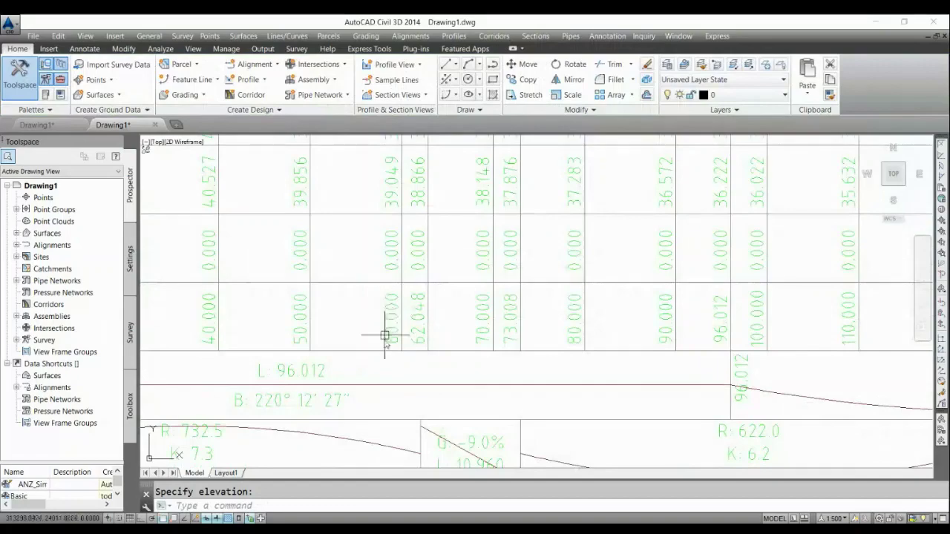
pyautogui.scroll(-3, 382, 335)
pyautogui.scroll(3, 377, 304)
pyautogui.scroll(-2, 394, 297)
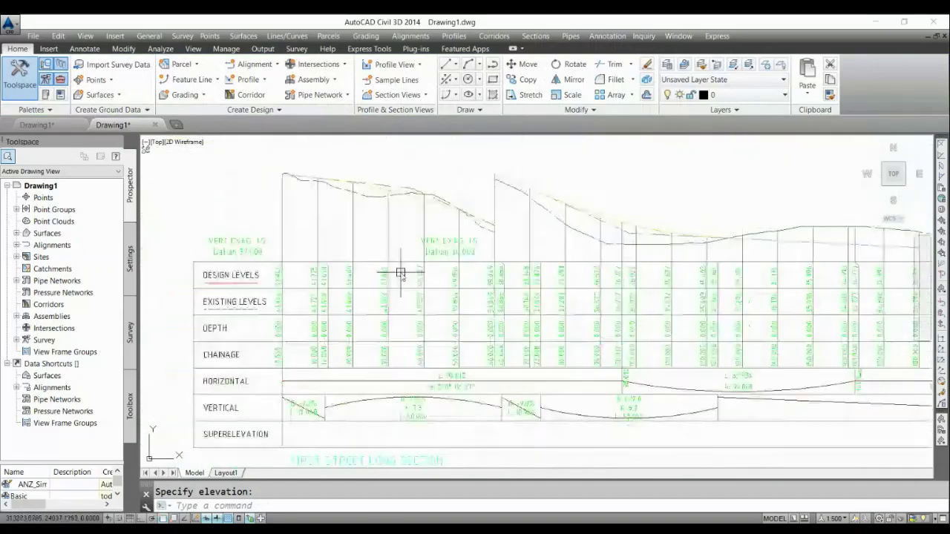
pyautogui.scroll(2, 415, 264)
pyautogui.scroll(1, 453, 256)
pyautogui.scroll(-5, 394, 263)
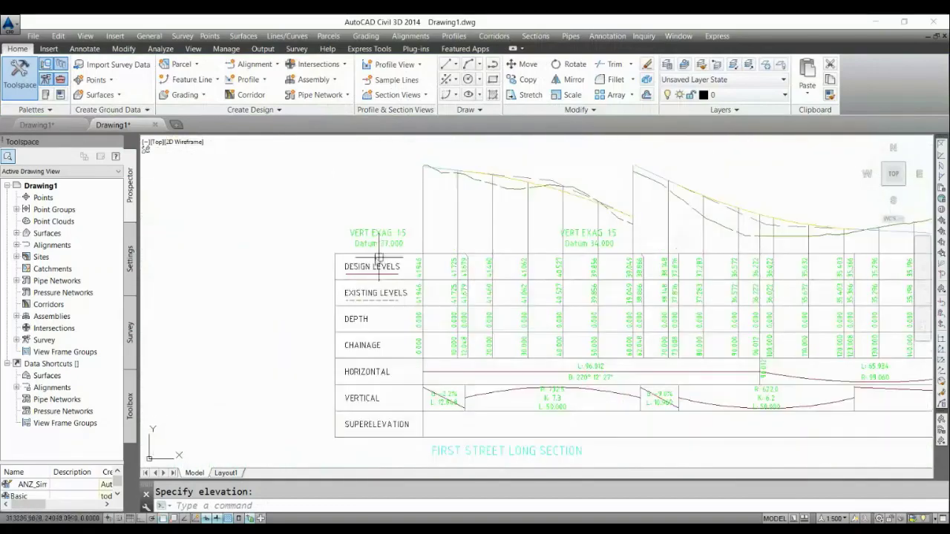
pyautogui.scroll(-2, 371, 261)
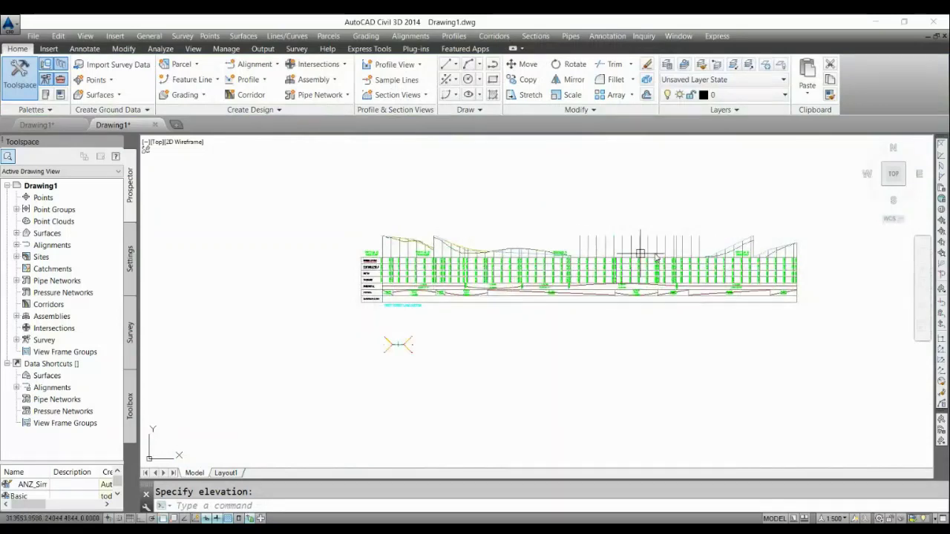